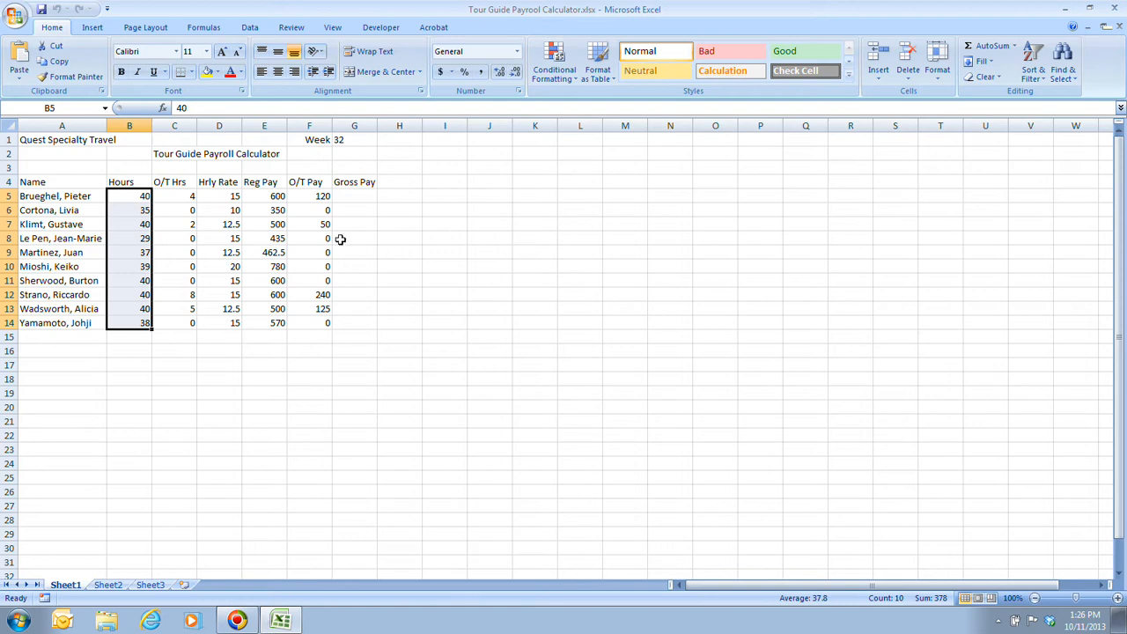
- Check the Reg Pay formula in E5, and enter the formula =4+2 in the empty cell K5
{"action": "left_click", "coordinate": [270, 197]}
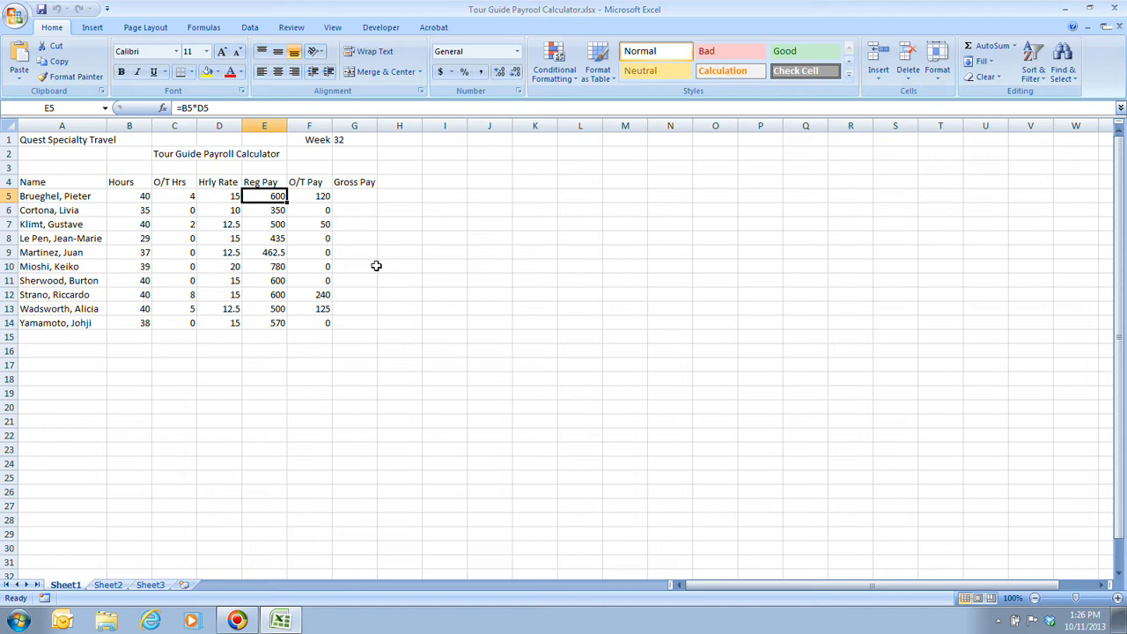
{"action": "key", "text": "Right"}
{"action": "key", "text": "Right"}
{"action": "key", "text": "Right"}
{"action": "key", "text": "Right"}
{"action": "key", "text": "Right"}
{"action": "key", "text": "Right"}
{"action": "key", "text": "Right"}
{"action": "key", "text": "Right"}
{"action": "key", "text": "Right"}
{"action": "key", "text": "Left"}
{"action": "key", "text": "Left"}
{"action": "key", "text": "Left"}
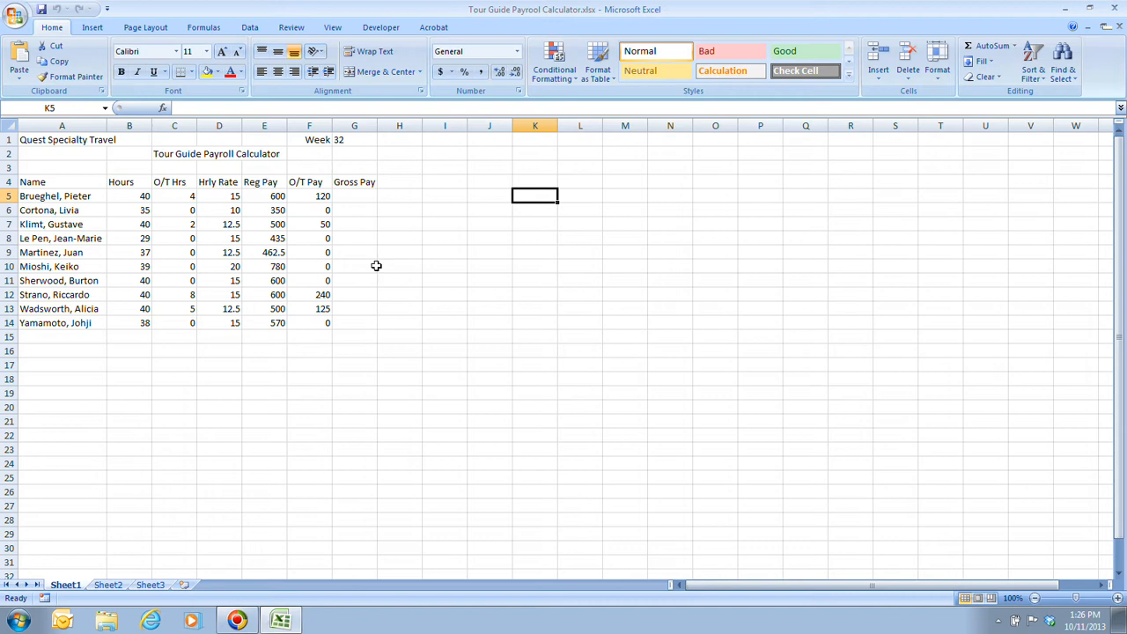
{"action": "type", "text": "="}
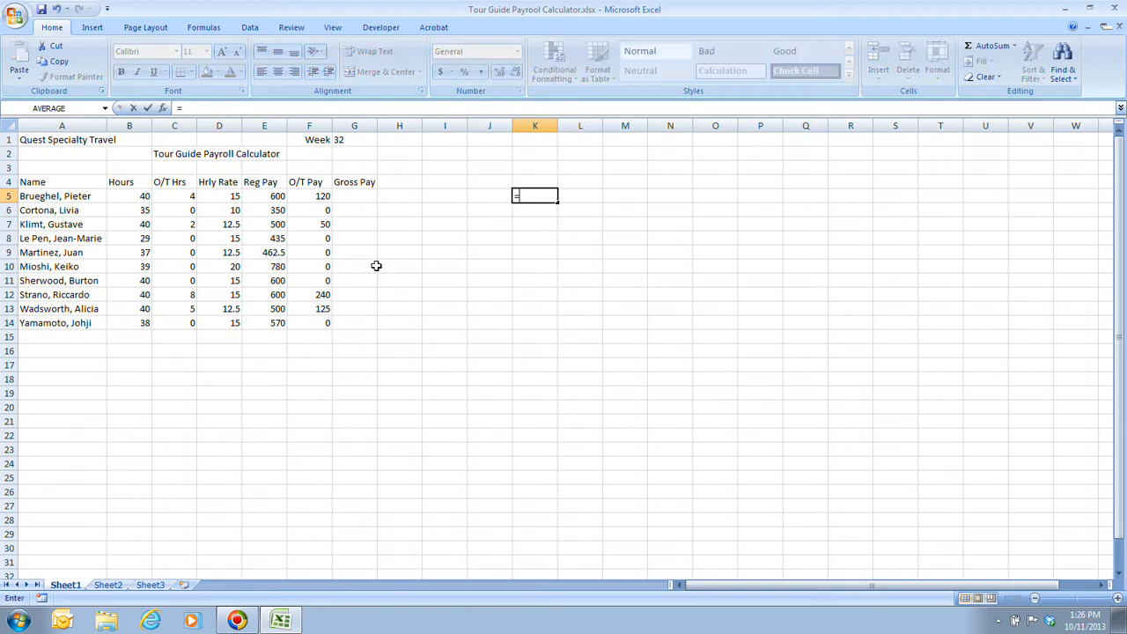
{"action": "type", "text": "4+2"}
{"action": "key", "text": "Return"}
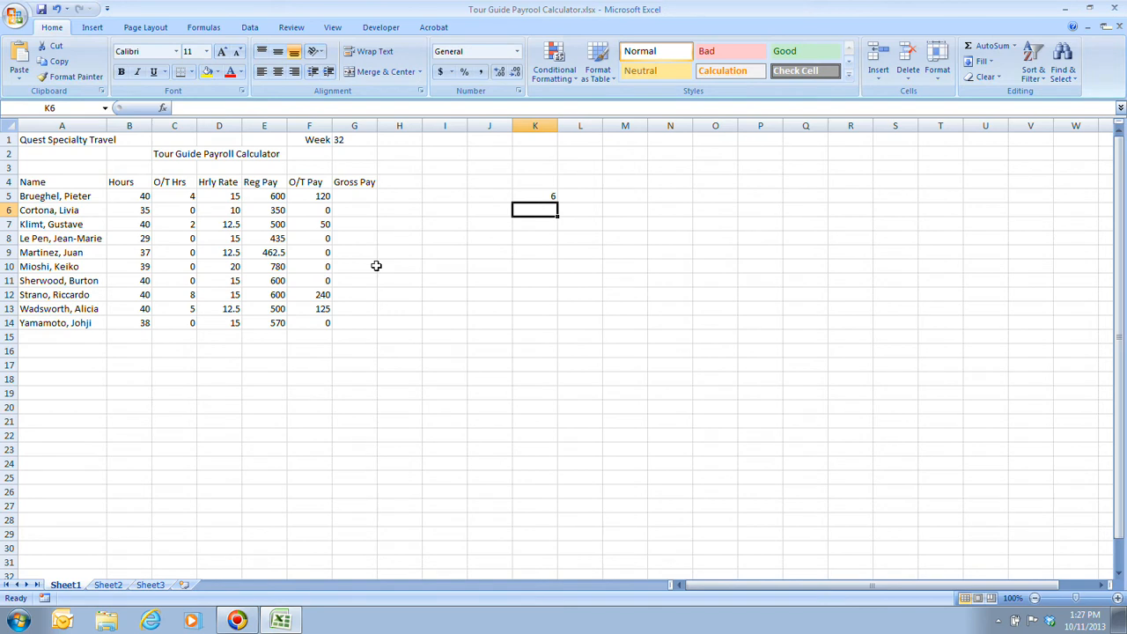
- Review the trial formula in K5 and clear the cell
{"action": "key", "text": "Up"}
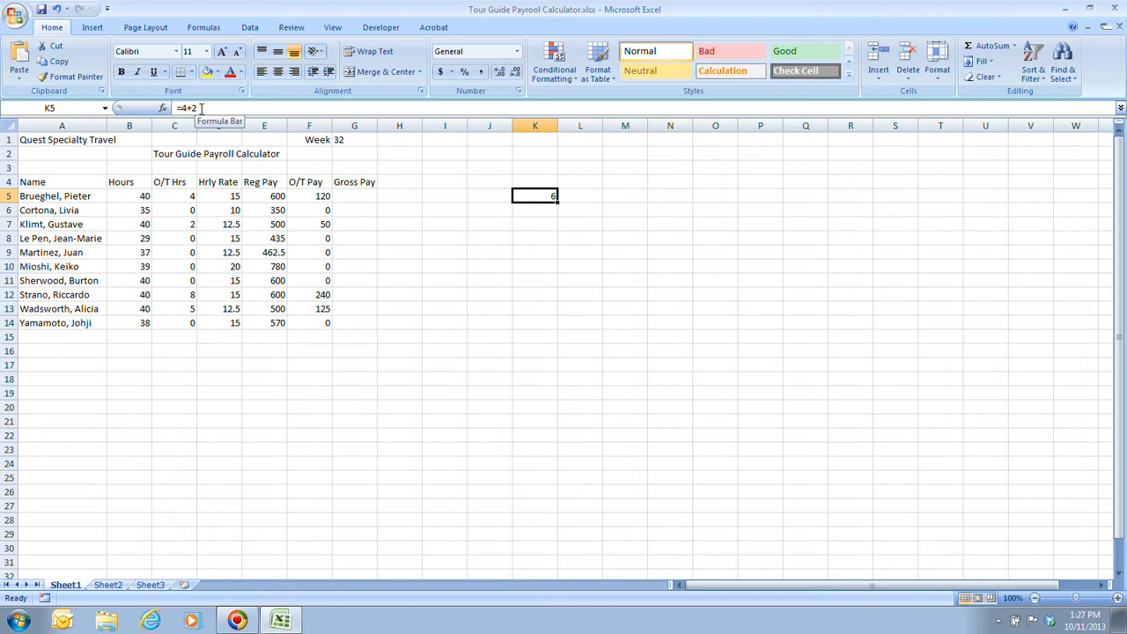
{"action": "key", "text": "Delete"}
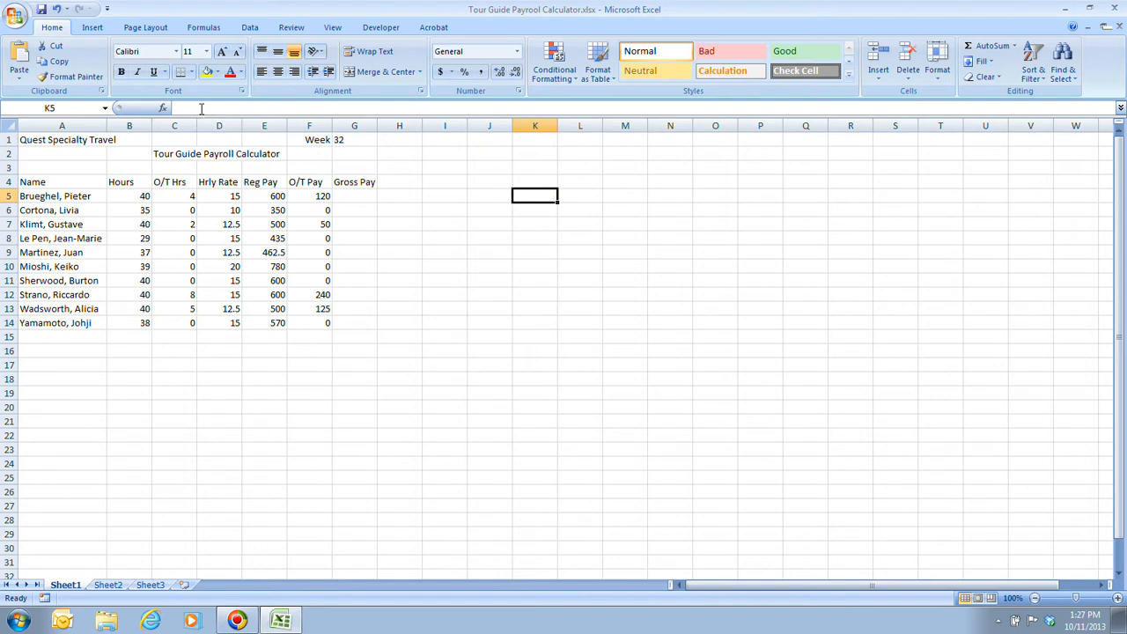
{"action": "left_click", "coordinate": [56, 8]}
{"action": "key", "text": "Delete"}
- Enter the trial formula =40*15 in cell I5, review it and clear the cell
{"action": "left_click", "coordinate": [259, 197]}
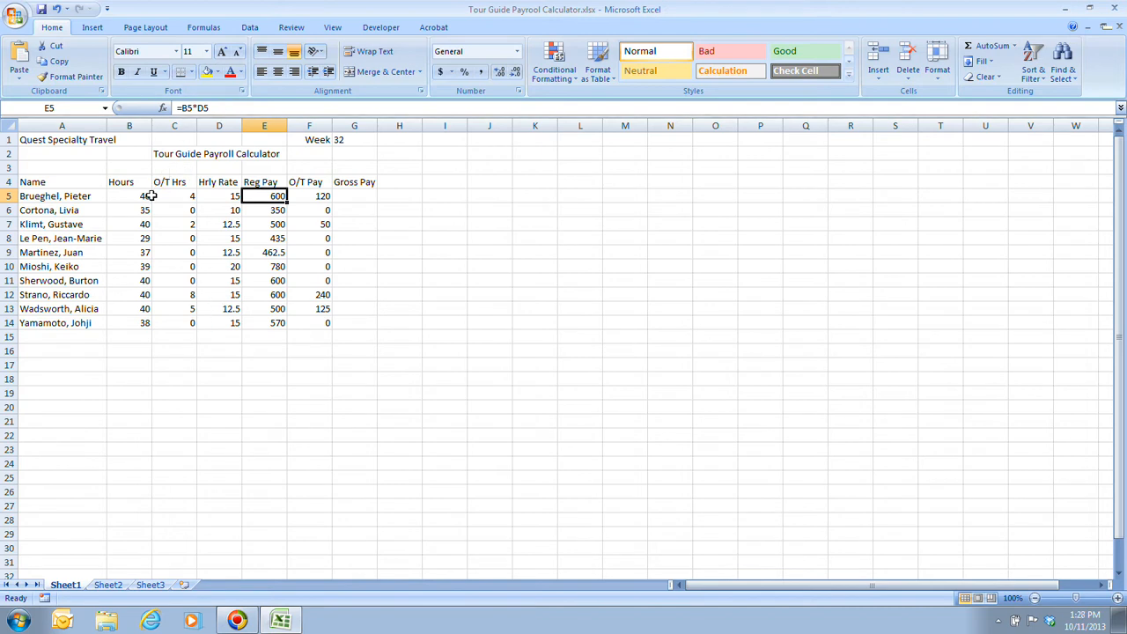
{"action": "left_click", "coordinate": [448, 193]}
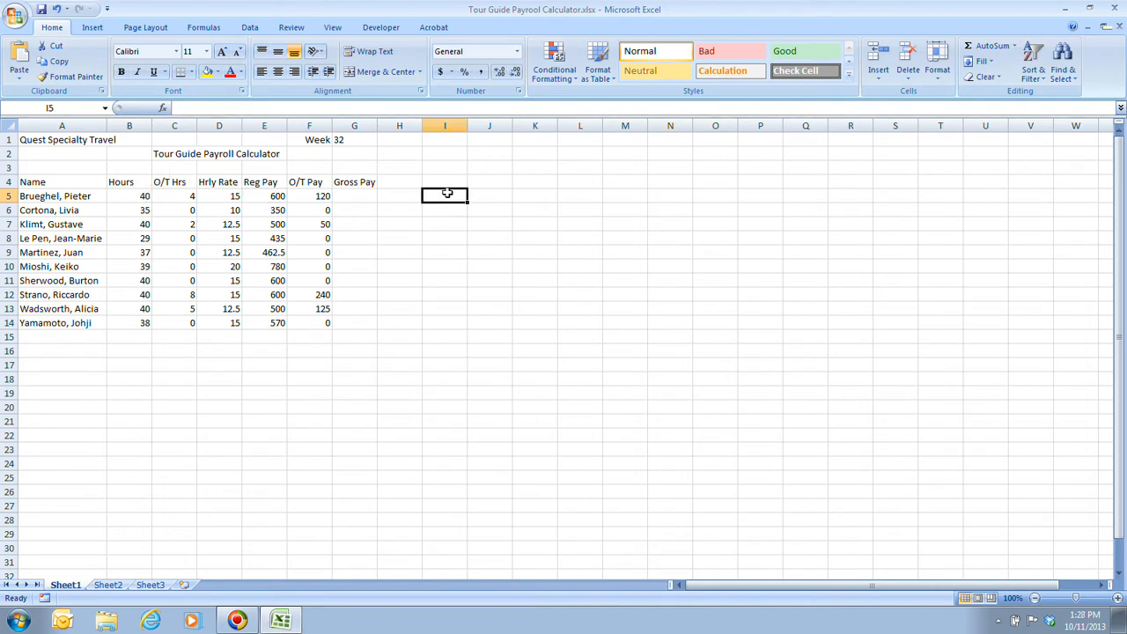
{"action": "type", "text": "="}
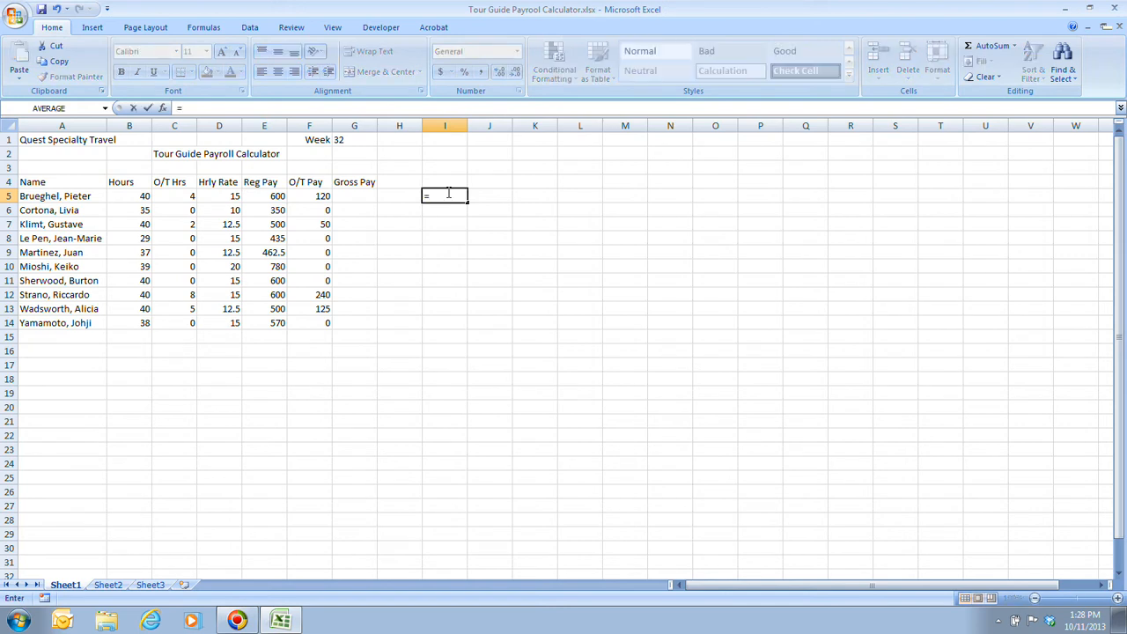
{"action": "type", "text": "40*15"}
{"action": "key", "text": "Return"}
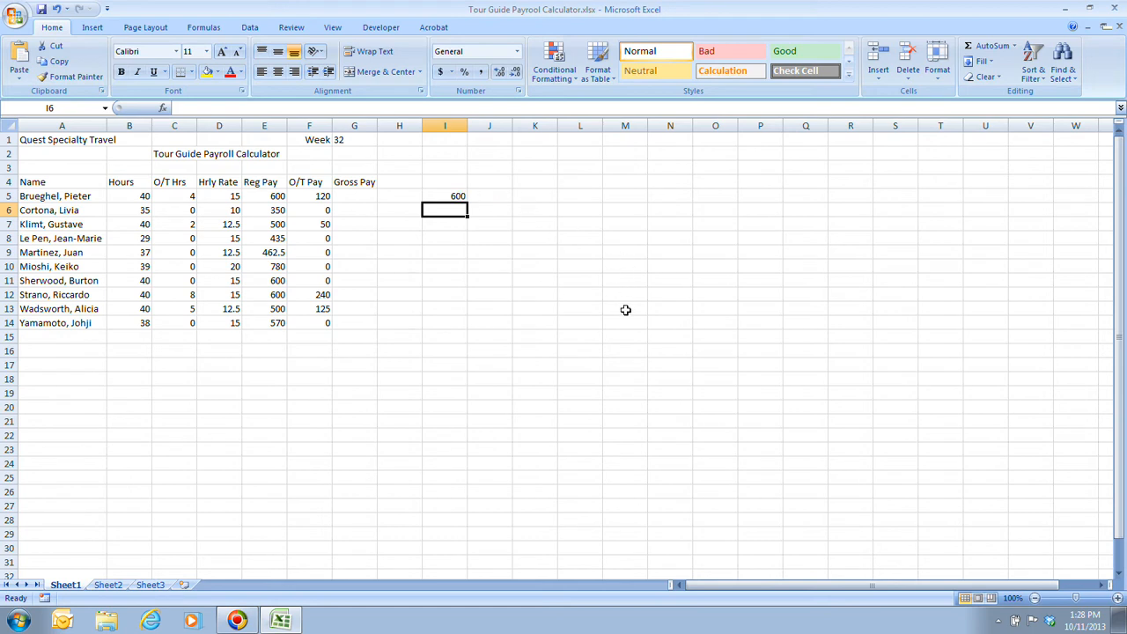
{"action": "left_click", "coordinate": [459, 196]}
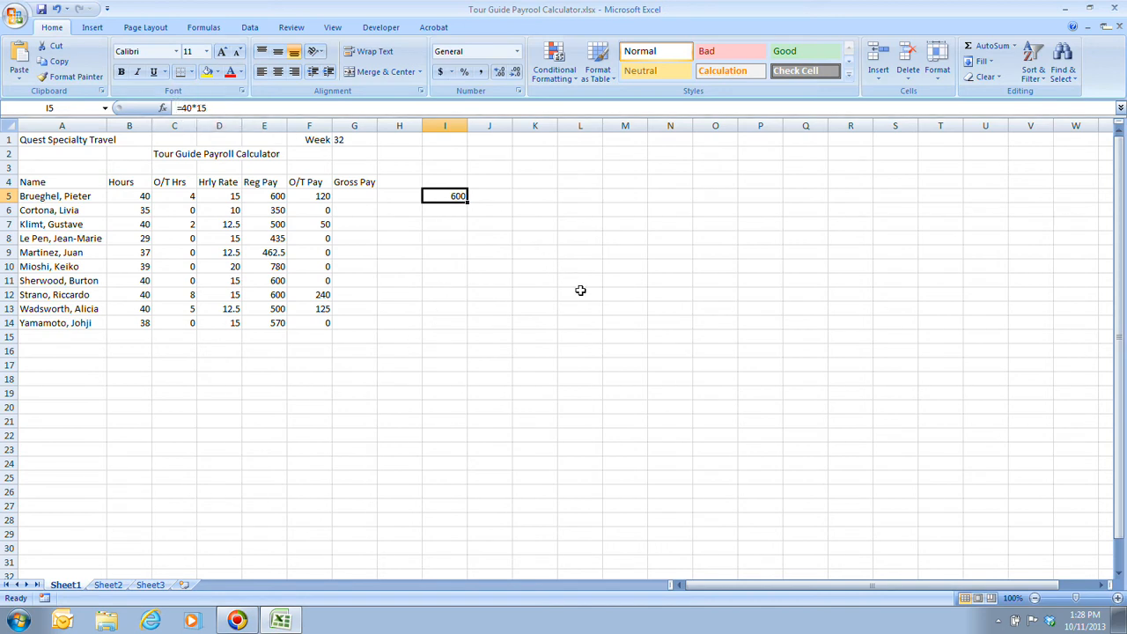
{"action": "key", "text": "Delete"}
- Change the hourly rate in D5 to 16 to test the cell-reference formula in E5
{"action": "left_click", "coordinate": [277, 196]}
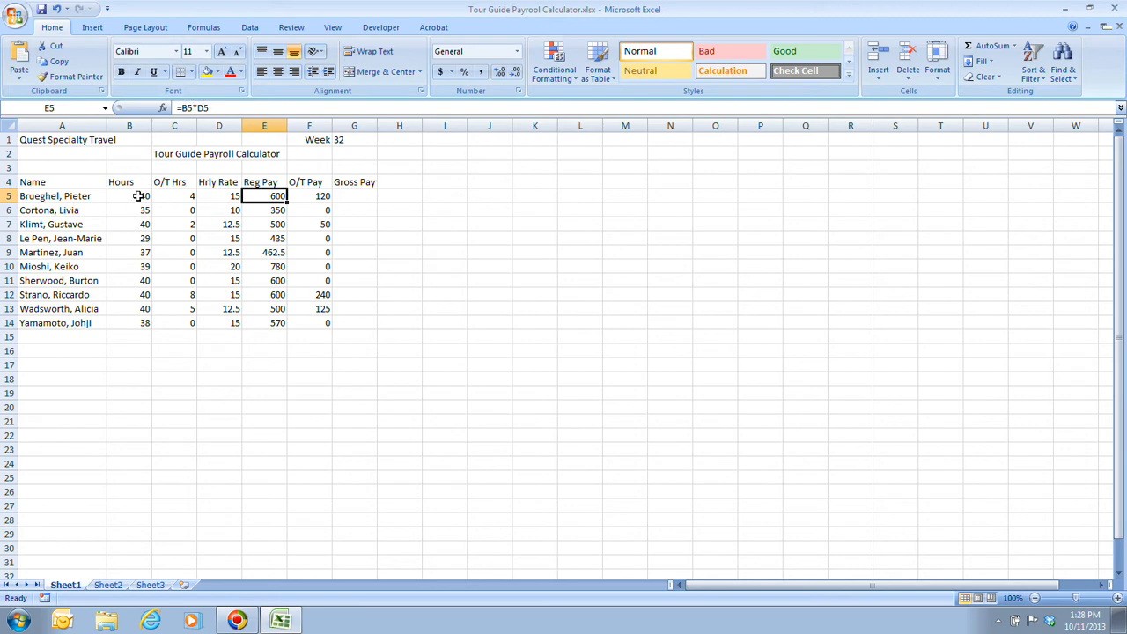
{"action": "left_click", "coordinate": [230, 196]}
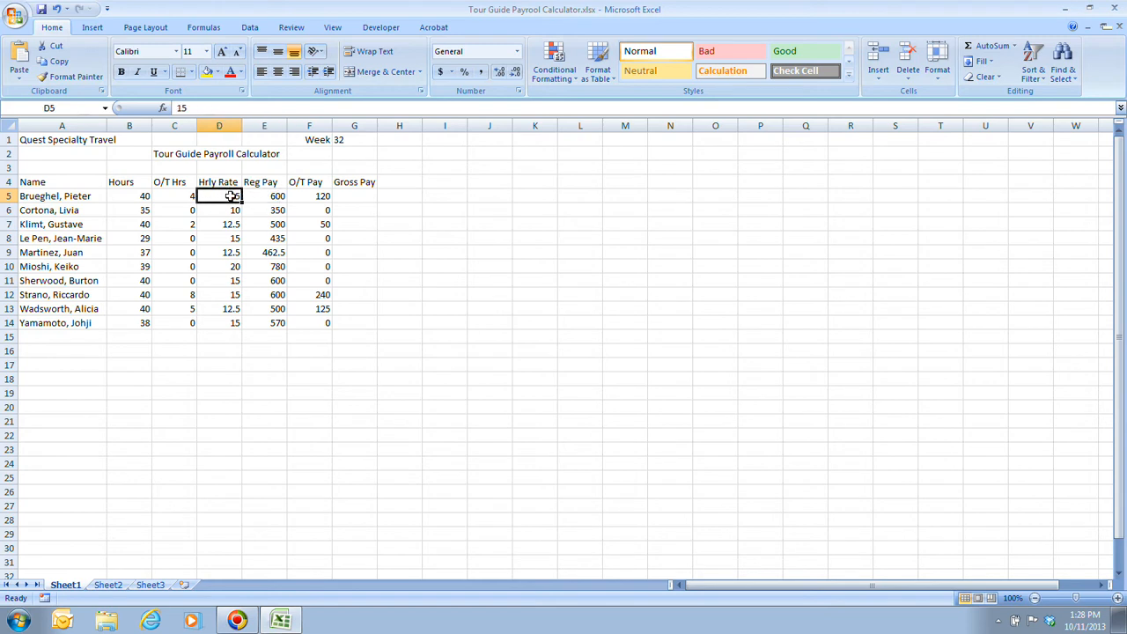
{"action": "type", "text": "16"}
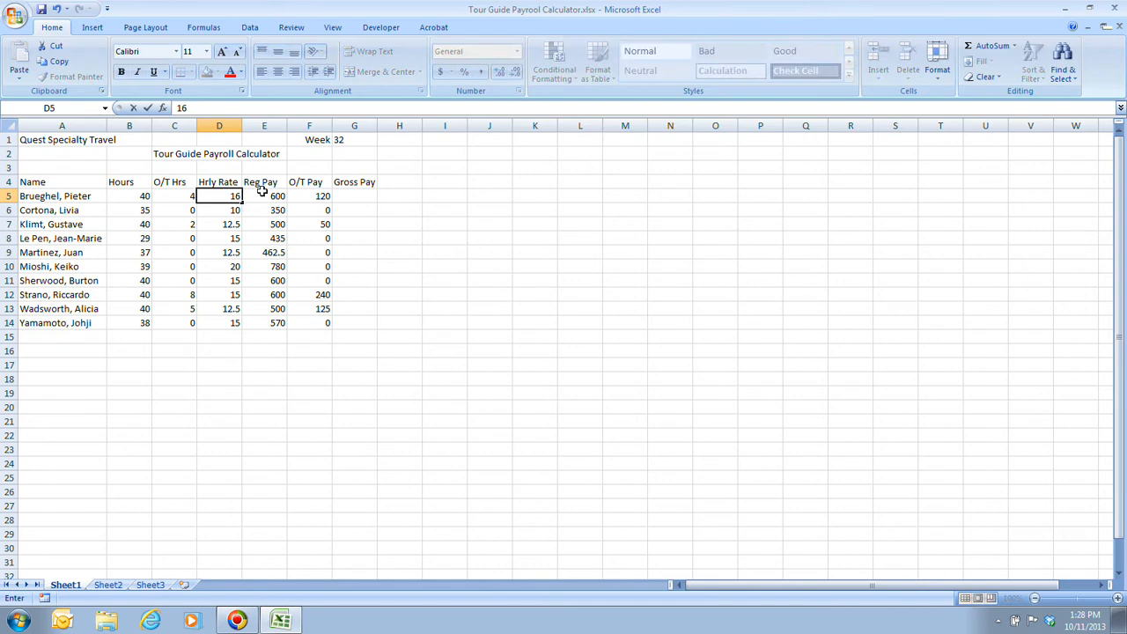
{"action": "key", "text": "Return"}
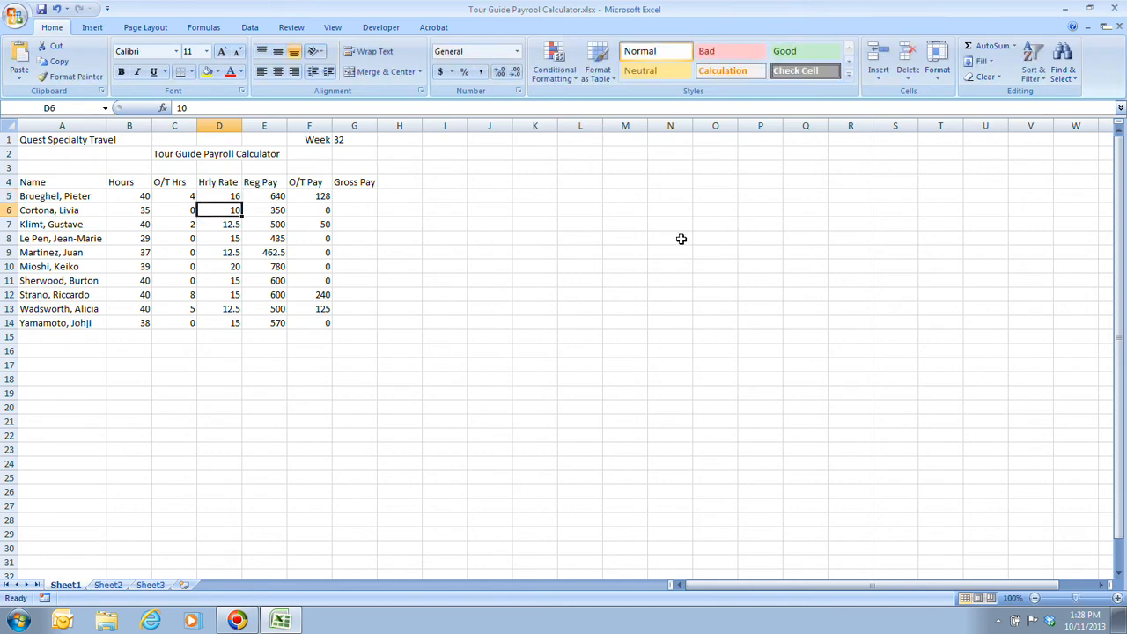
- Set the hourly rate in D5 back to 15
{"action": "key", "text": "Up"}
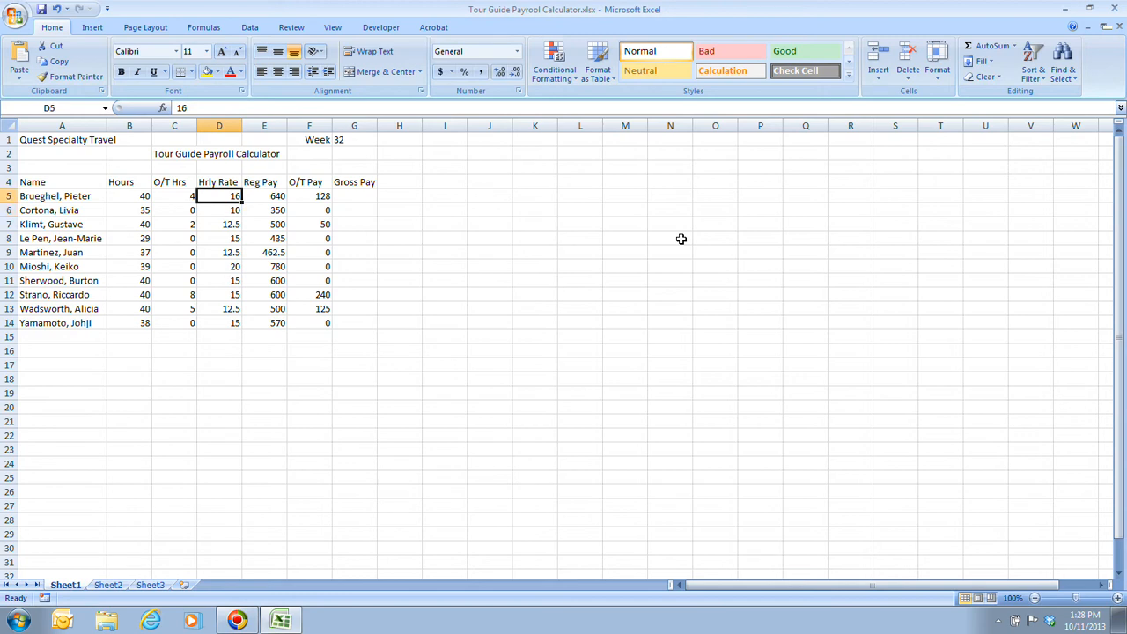
{"action": "type", "text": "15"}
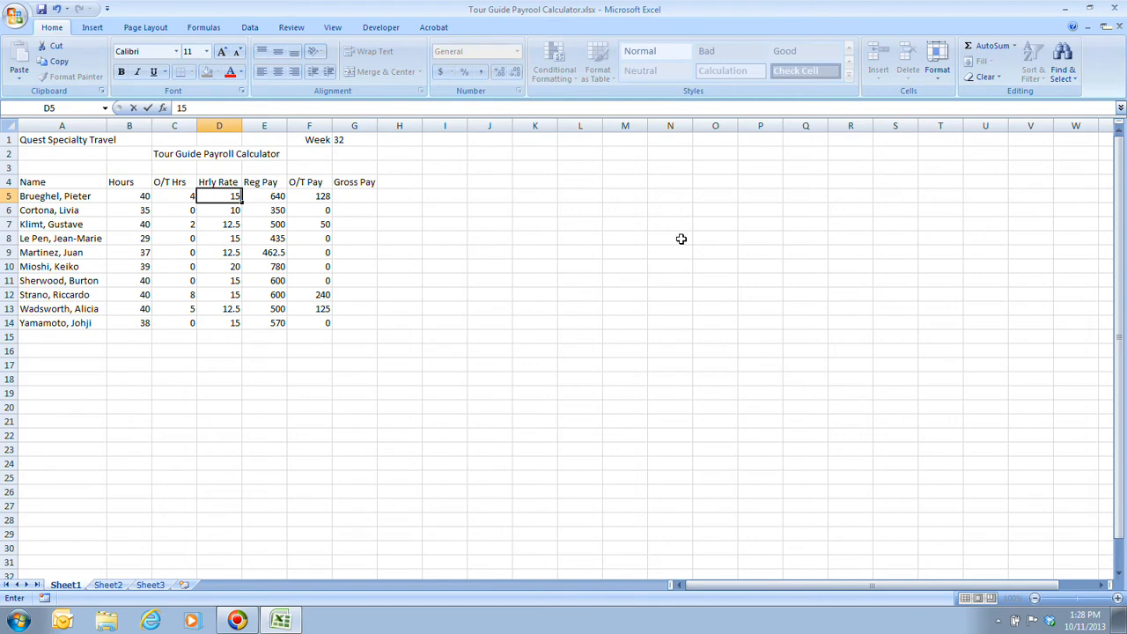
{"action": "key", "text": "Return"}
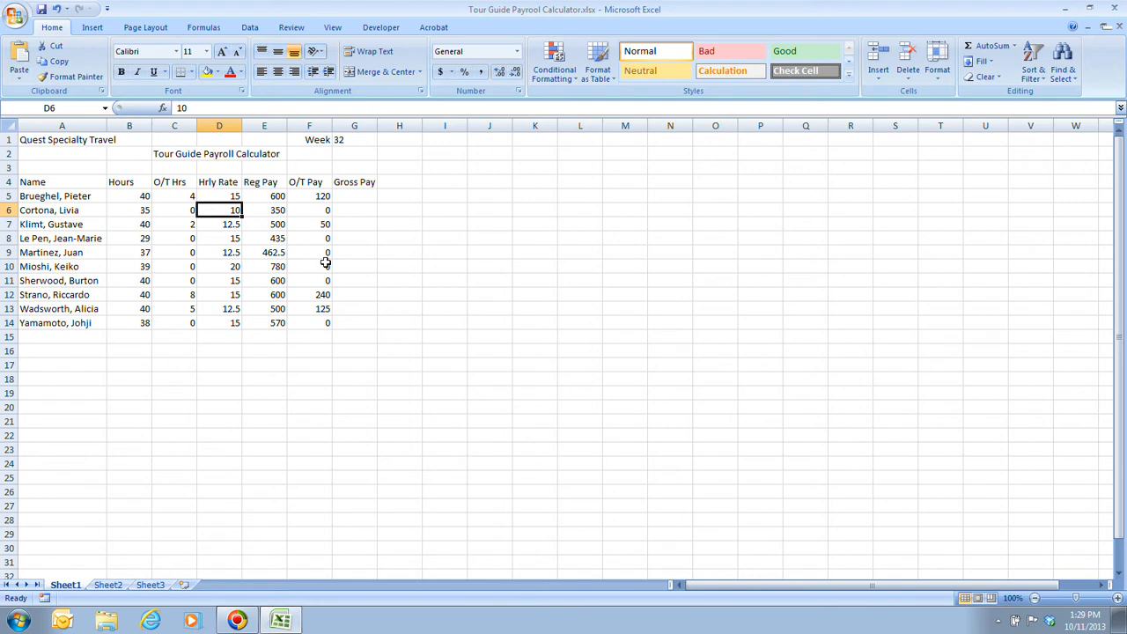
- Examine the Reg Pay formula in E5 and the O/T Pay formula in F5, including the cells they reference
{"action": "left_click", "coordinate": [274, 196]}
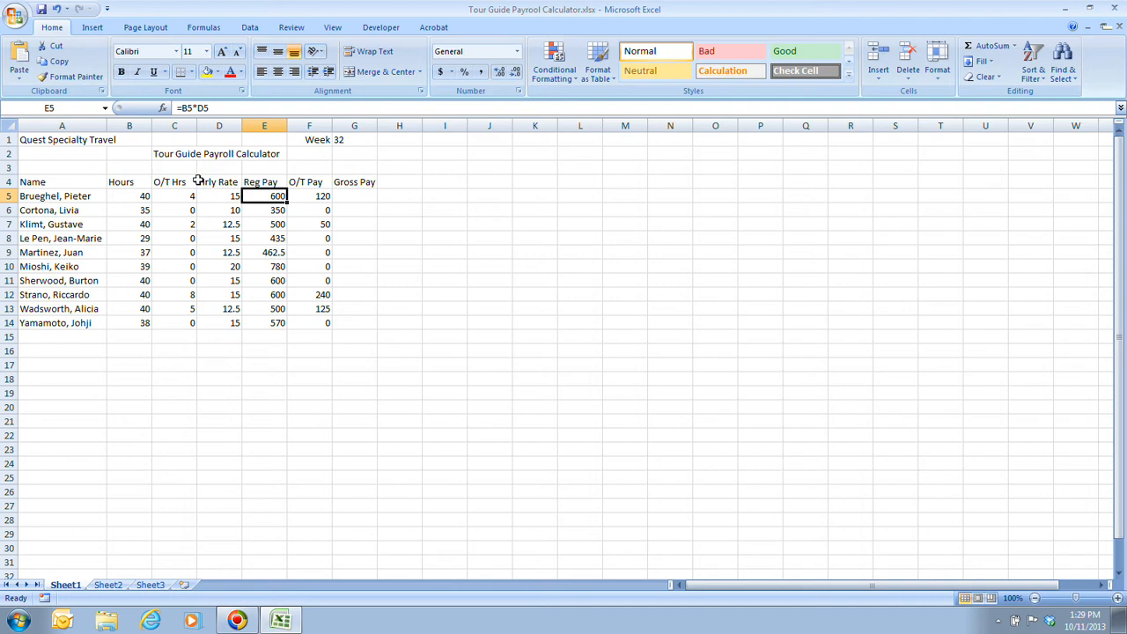
{"action": "left_click", "coordinate": [317, 196]}
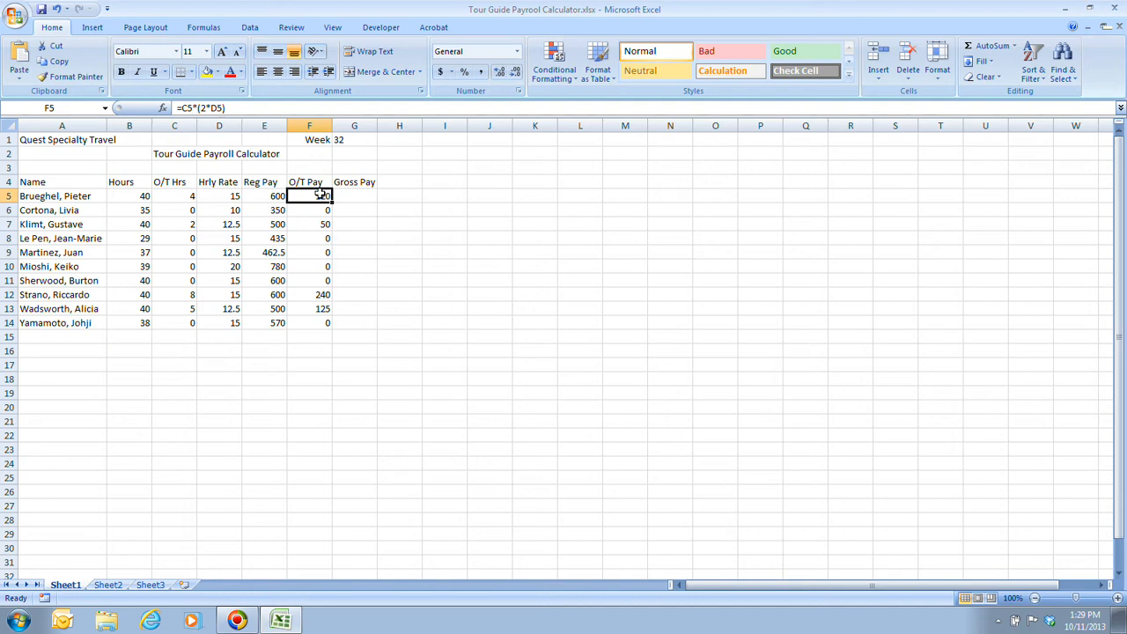
{"action": "left_click", "coordinate": [254, 108]}
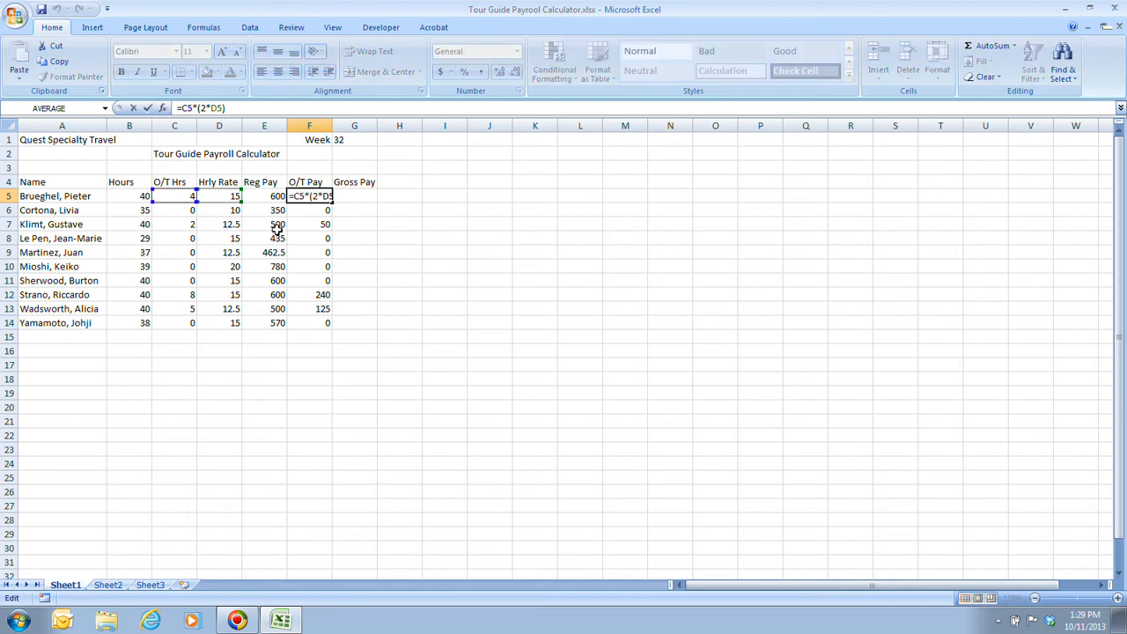
{"action": "key", "text": "Return"}
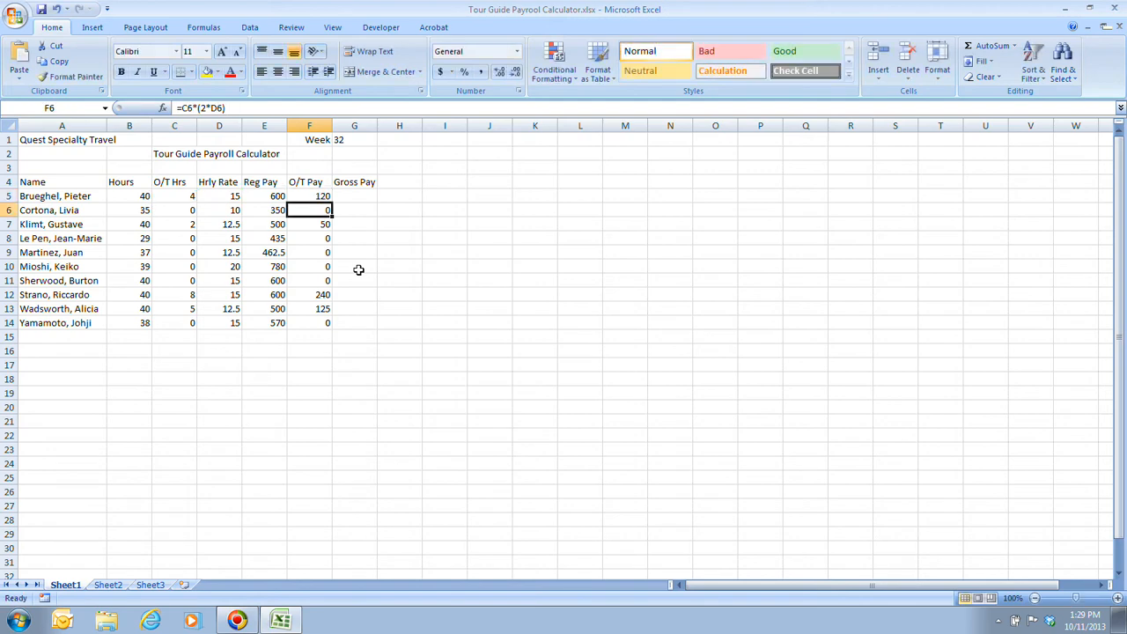
{"action": "left_click", "coordinate": [306, 197]}
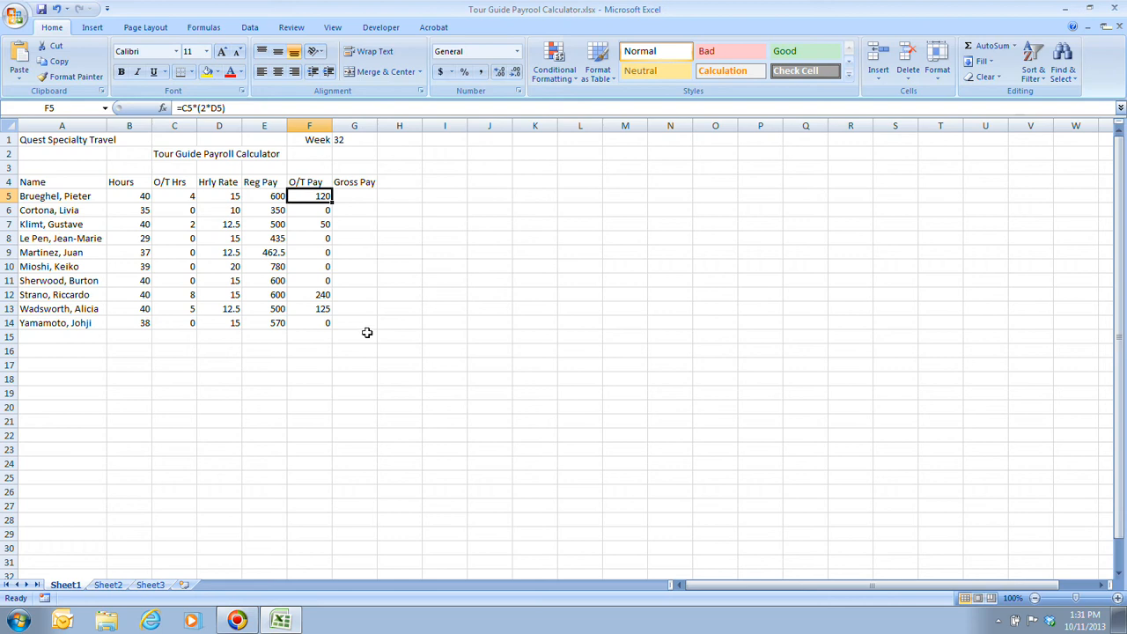
{"action": "left_click", "coordinate": [365, 198]}
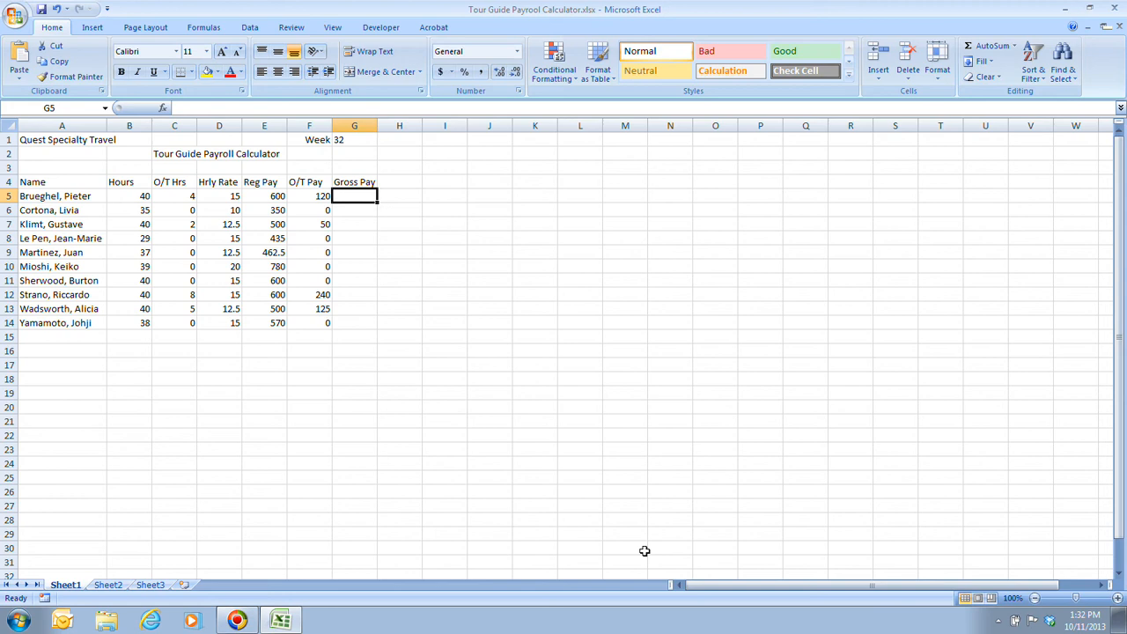
{"action": "left_click", "coordinate": [266, 197]}
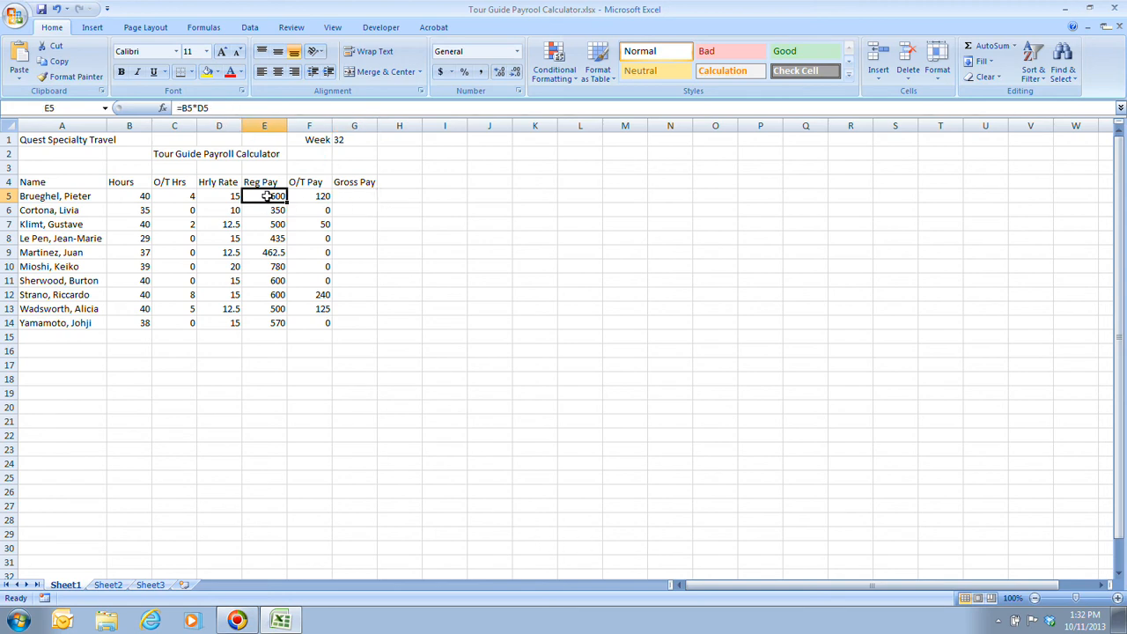
- Enter the sample hours 40 in cell I5 and the sample rate 15 in cell J5
{"action": "left_click", "coordinate": [451, 199]}
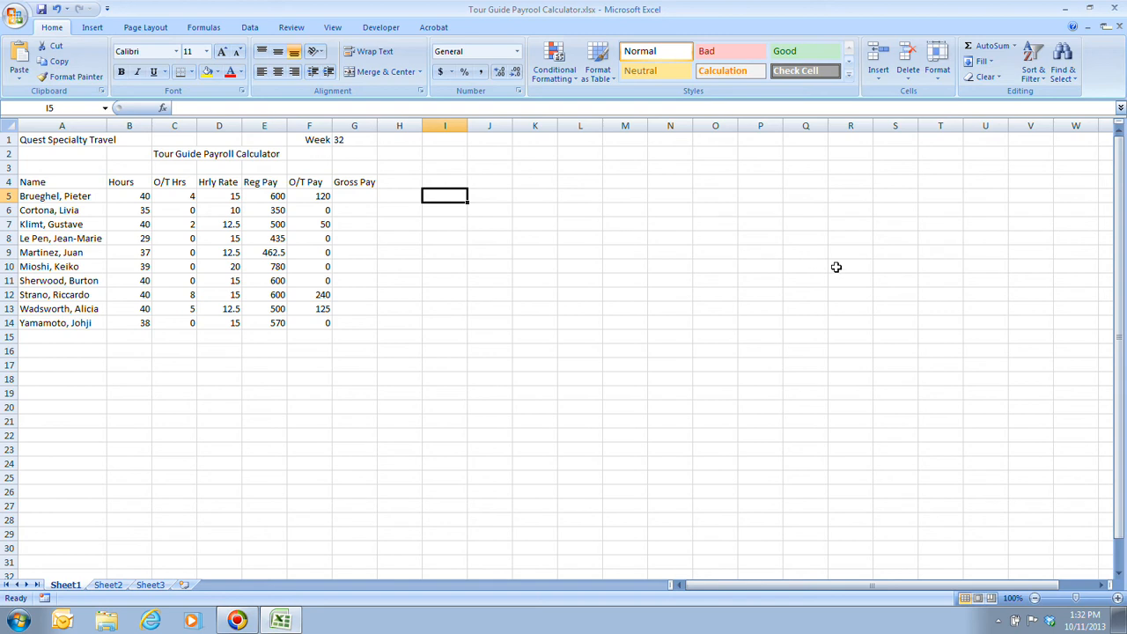
{"action": "type", "text": "40"}
{"action": "key", "text": "Tab"}
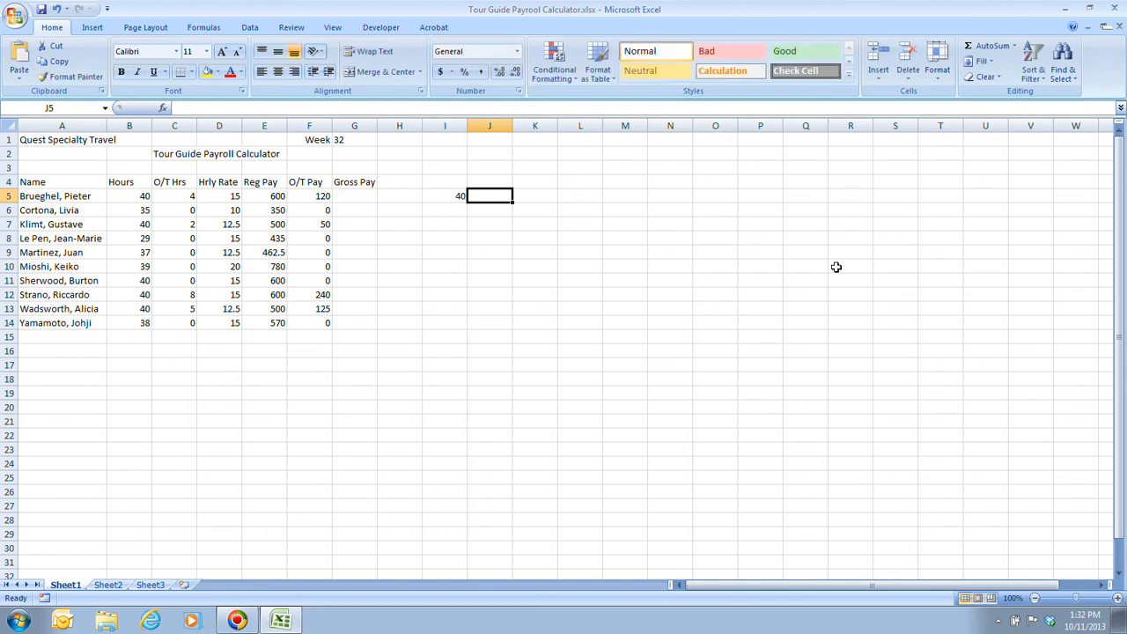
{"action": "type", "text": "15"}
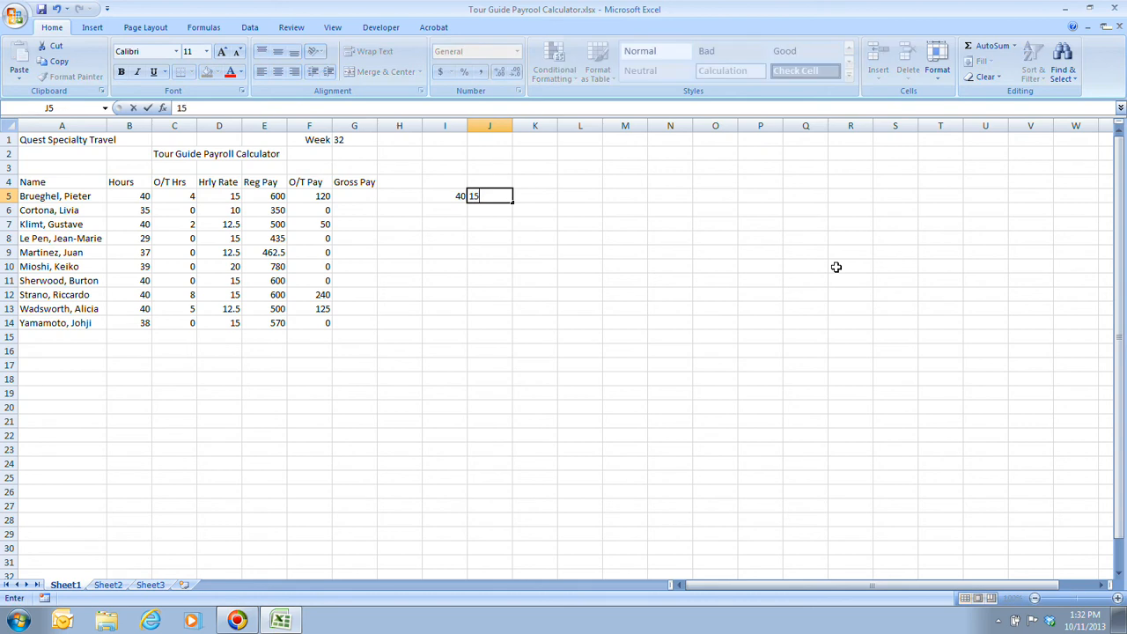
{"action": "key", "text": "Tab"}
- Enter the formula =40*15 in cell K5, correcting the mistyped first number
{"action": "type", "text": "="}
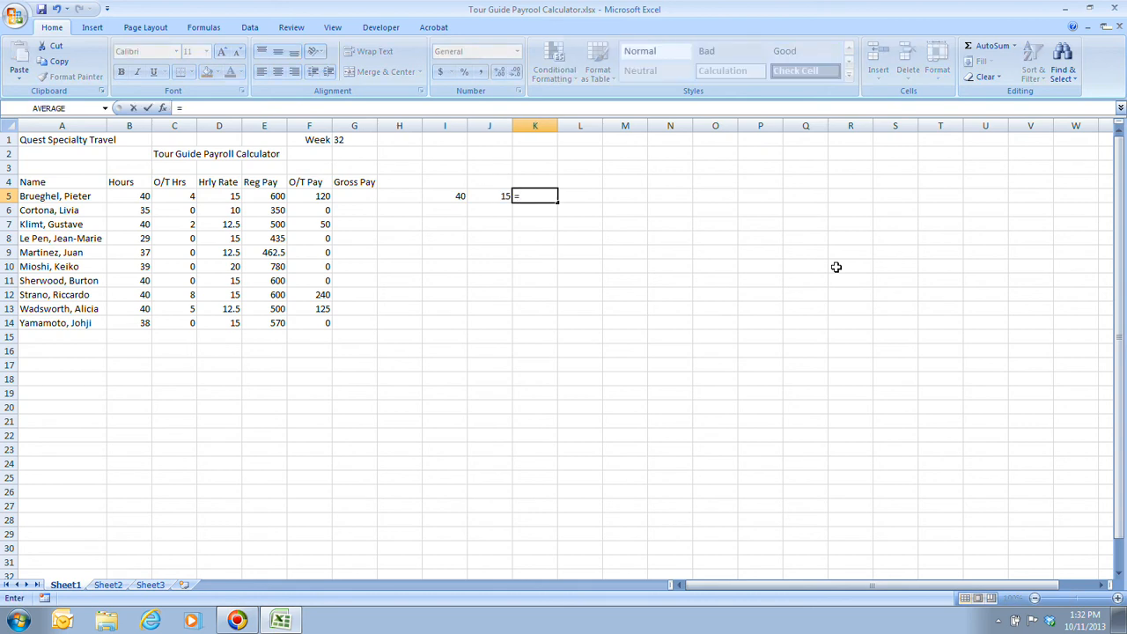
{"action": "type", "text": "4-*15"}
{"action": "key", "text": "Return"}
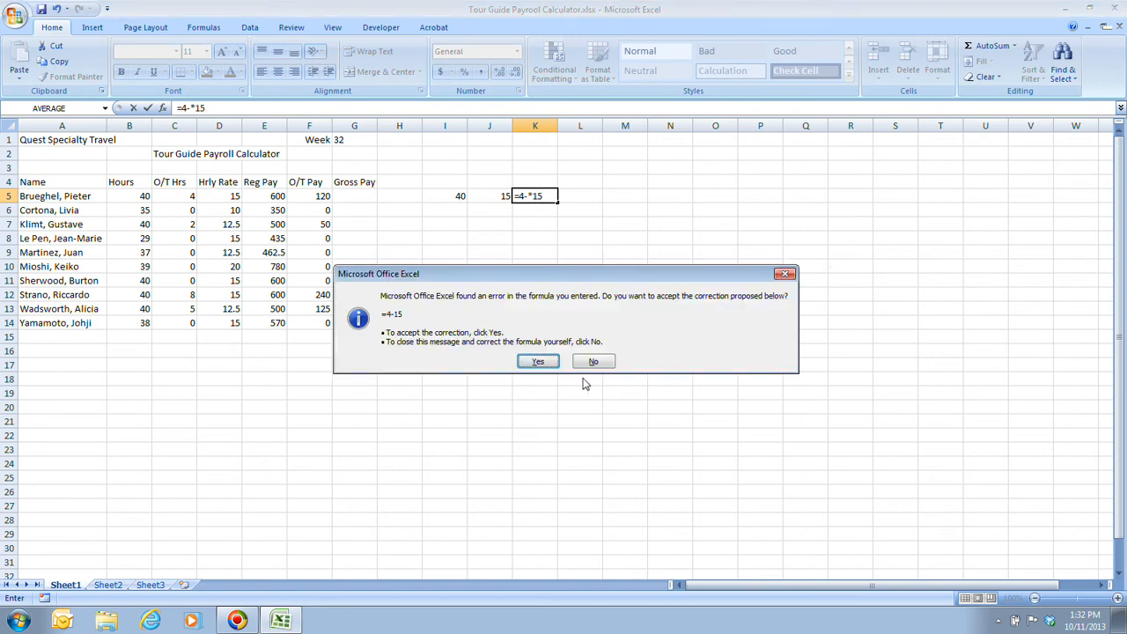
{"action": "left_click", "coordinate": [606, 360]}
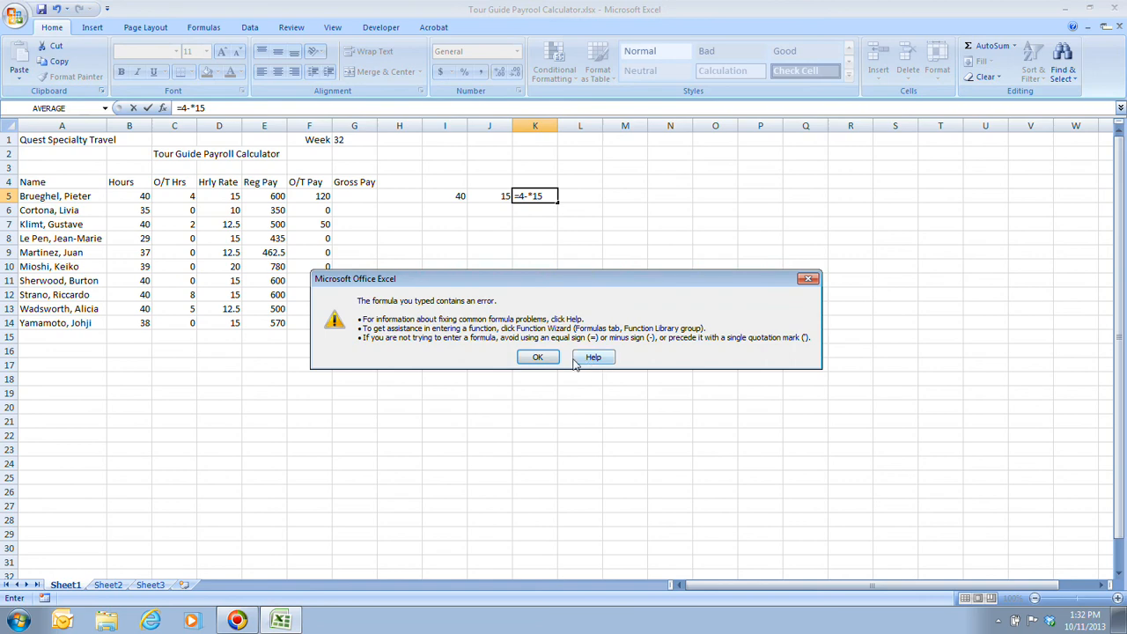
{"action": "left_click", "coordinate": [538, 359]}
{"action": "type", "text": "0"}
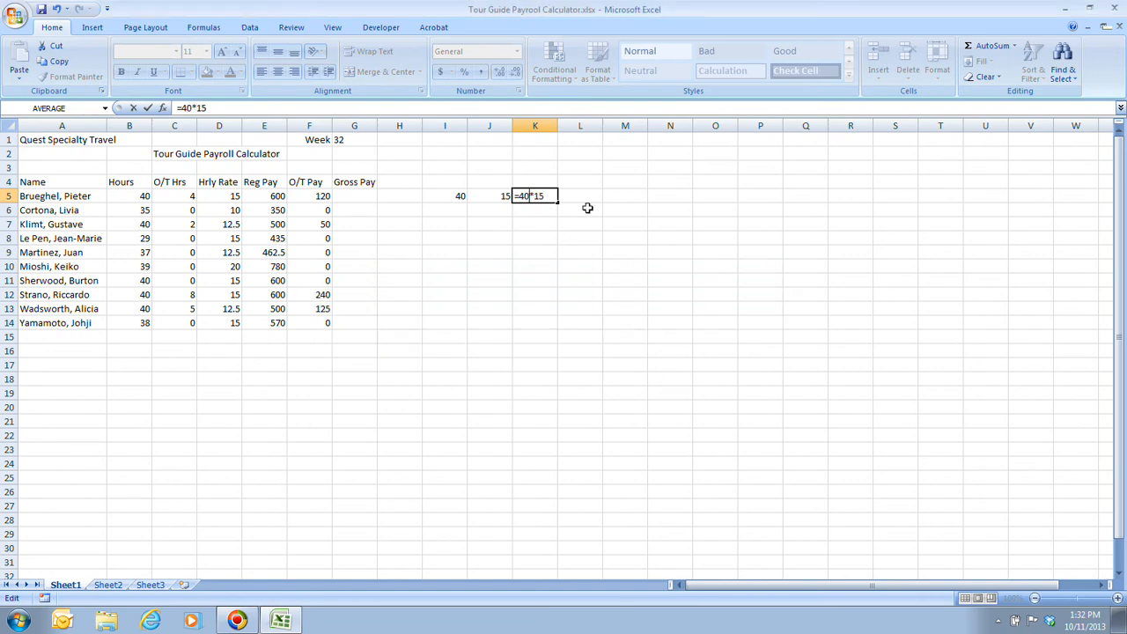
{"action": "key", "text": "Return"}
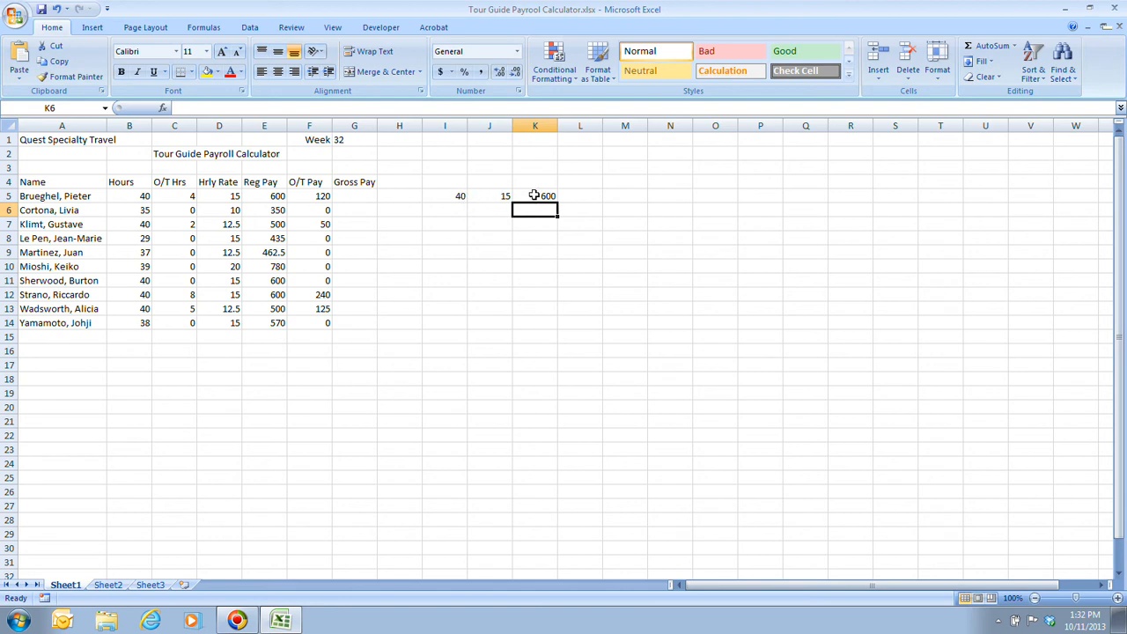
- Set the sample hours in I5 to 42 to test the typed-number formula in K5
{"action": "left_click", "coordinate": [462, 195]}
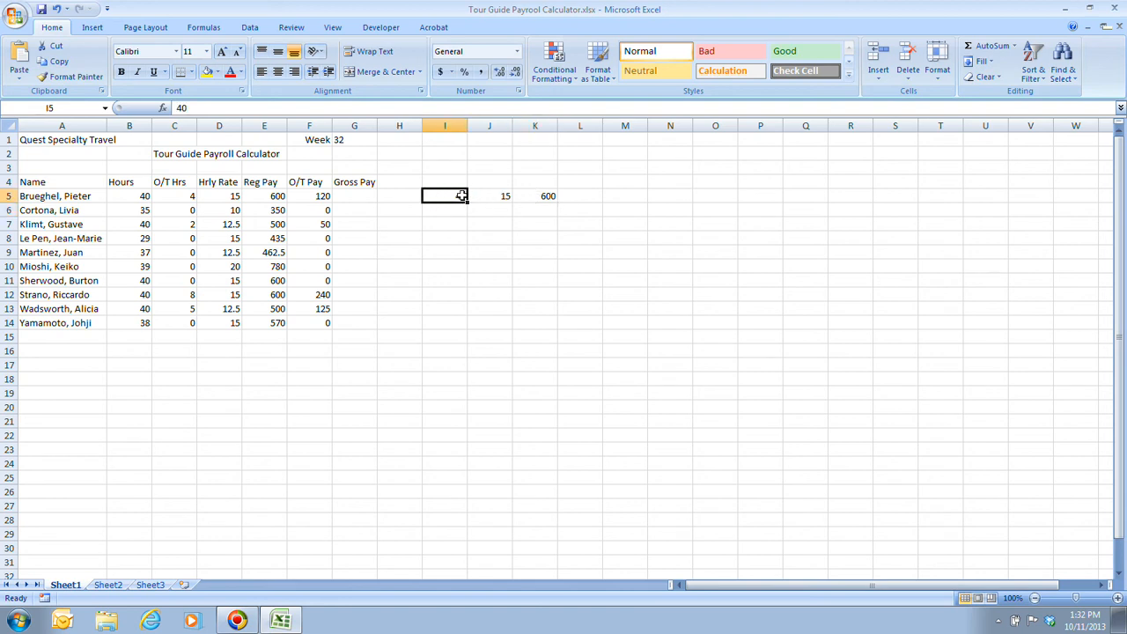
{"action": "type", "text": "42"}
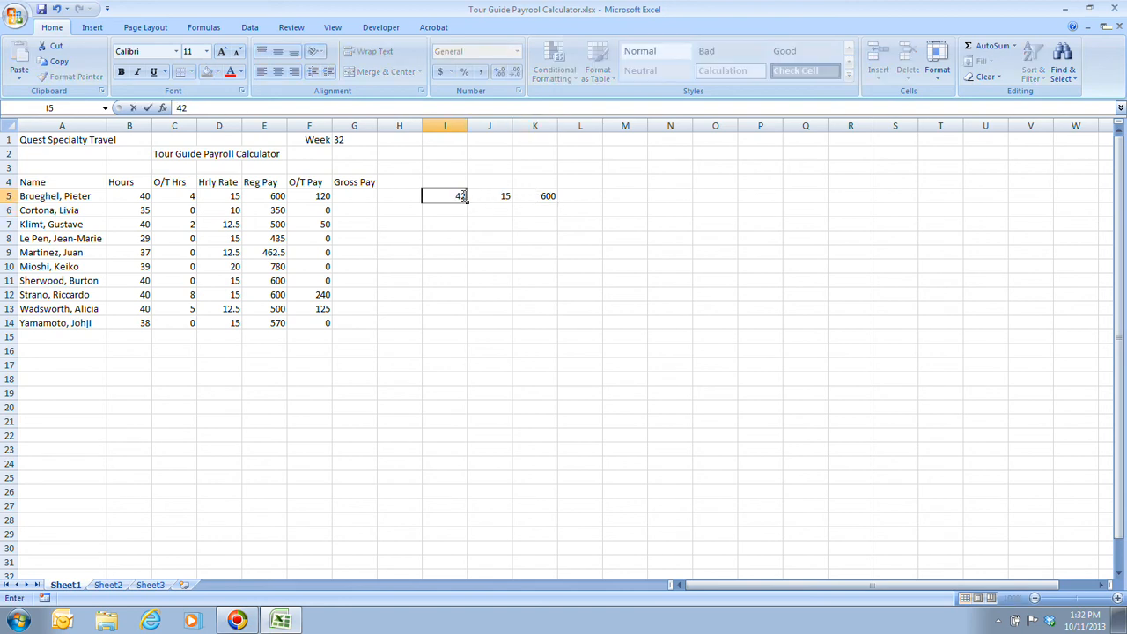
{"action": "key", "text": "Return"}
{"action": "key", "text": "Right"}
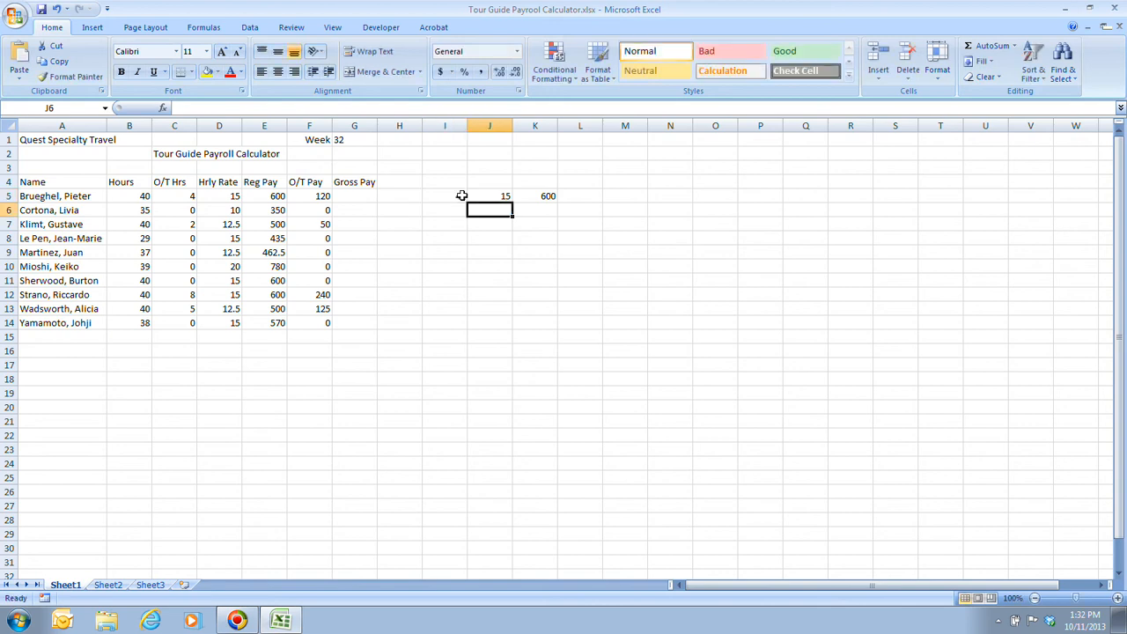
- Replace the typed numbers in the K5 formula with cell references so it reads =I5*J5
{"action": "left_click", "coordinate": [546, 200]}
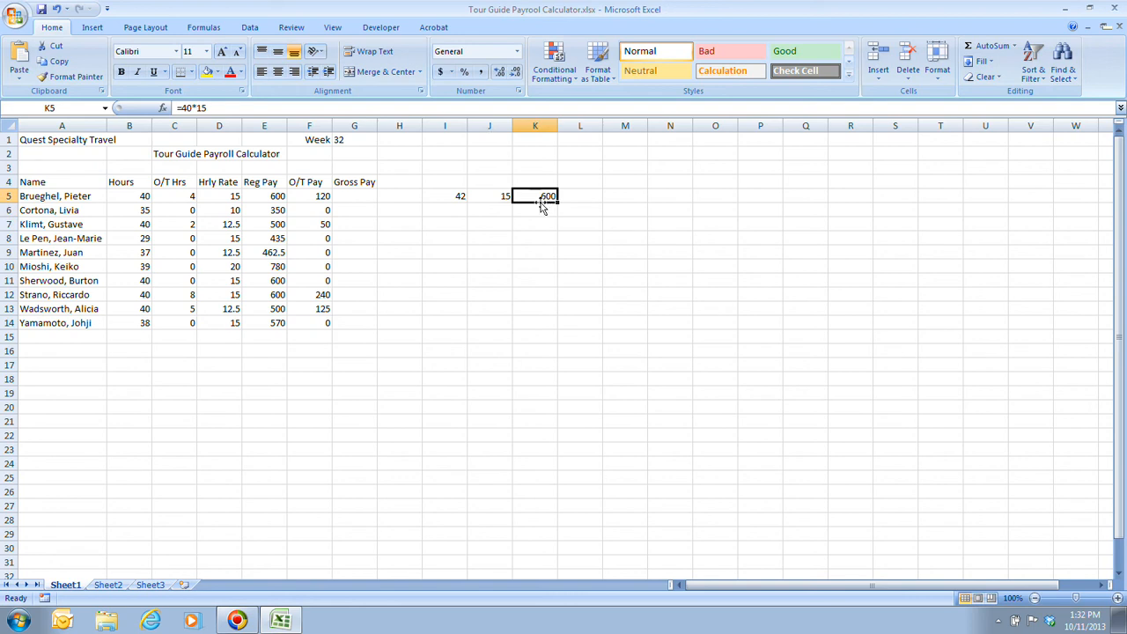
{"action": "left_click", "coordinate": [188, 108]}
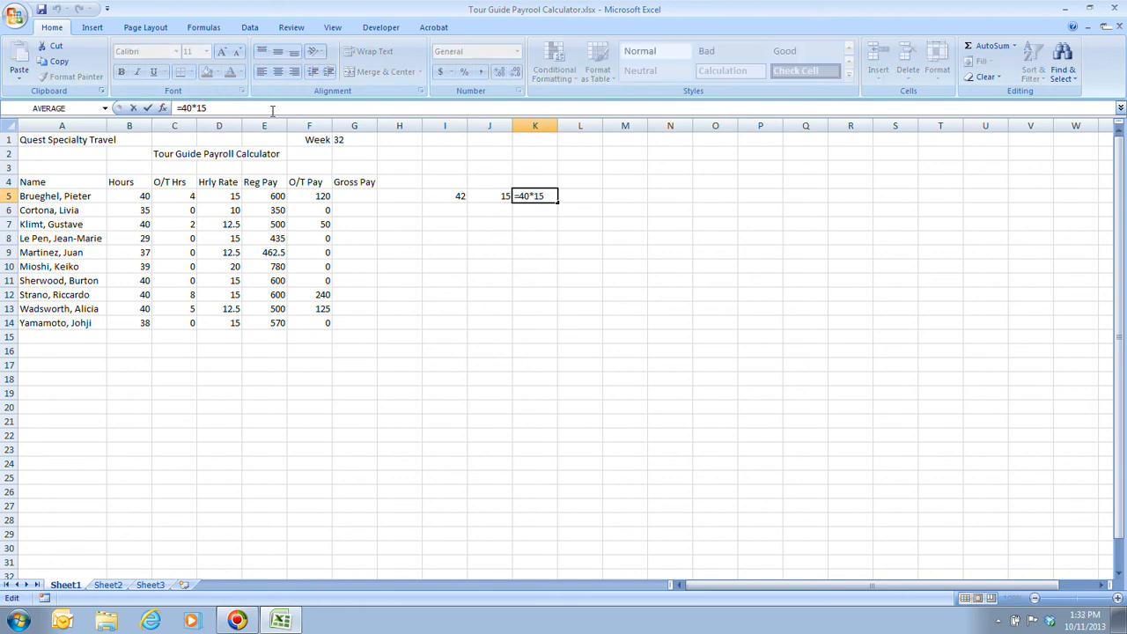
{"action": "key", "text": "BackSpace"}
{"action": "key", "text": "BackSpace"}
{"action": "left_click", "coordinate": [458, 200]}
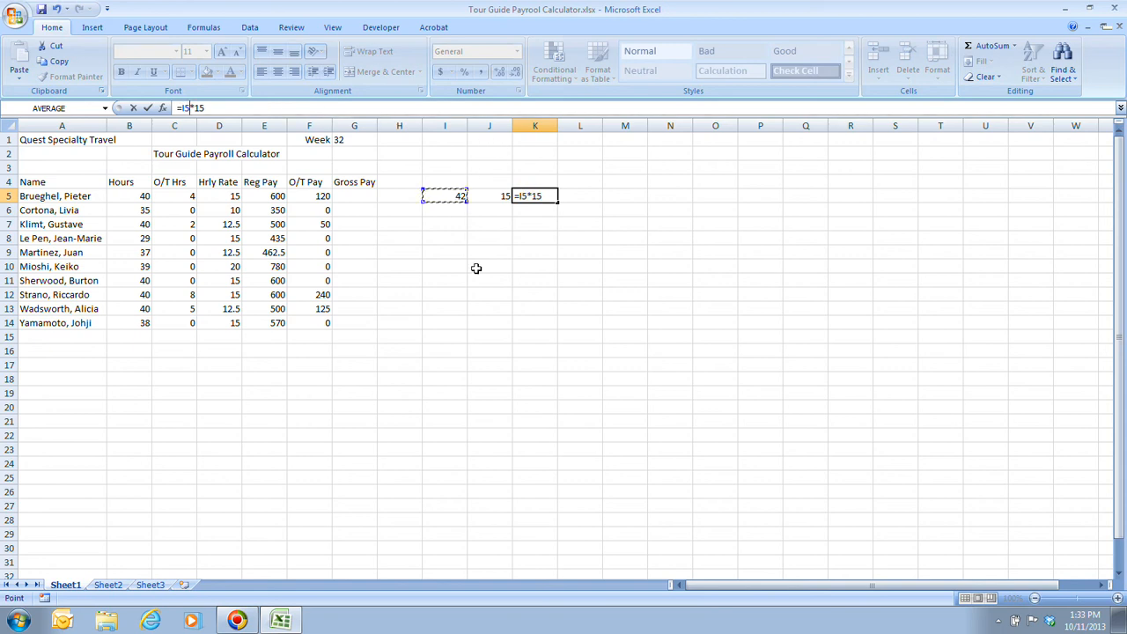
{"action": "left_click", "coordinate": [538, 198]}
{"action": "key", "text": "BackSpace"}
{"action": "key", "text": "BackSpace"}
{"action": "left_click", "coordinate": [484, 200]}
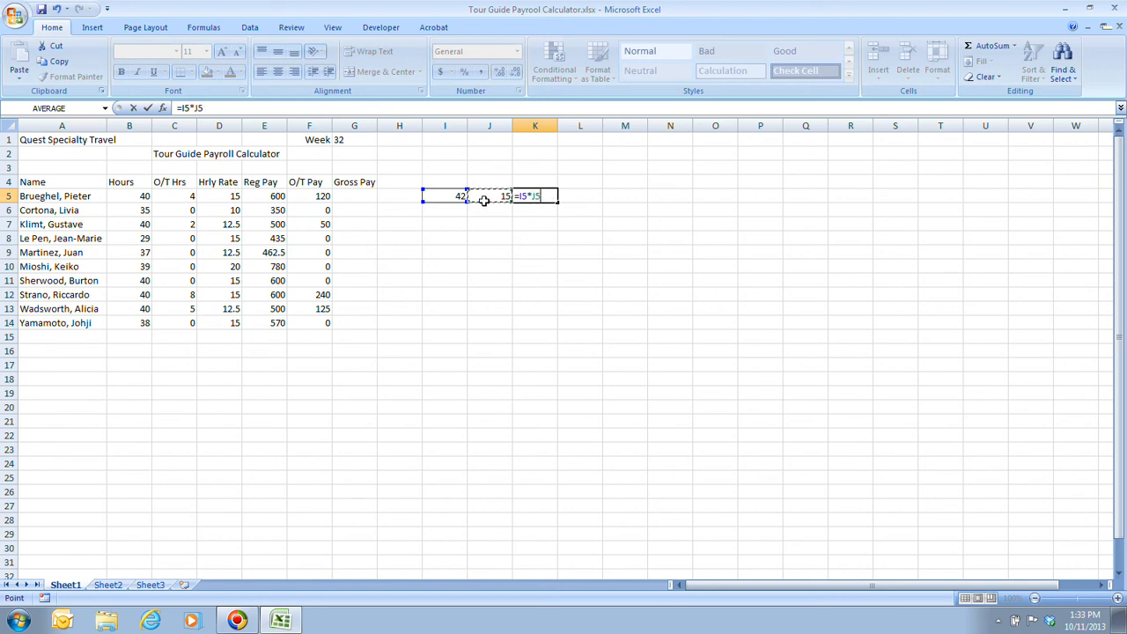
{"action": "key", "text": "Return"}
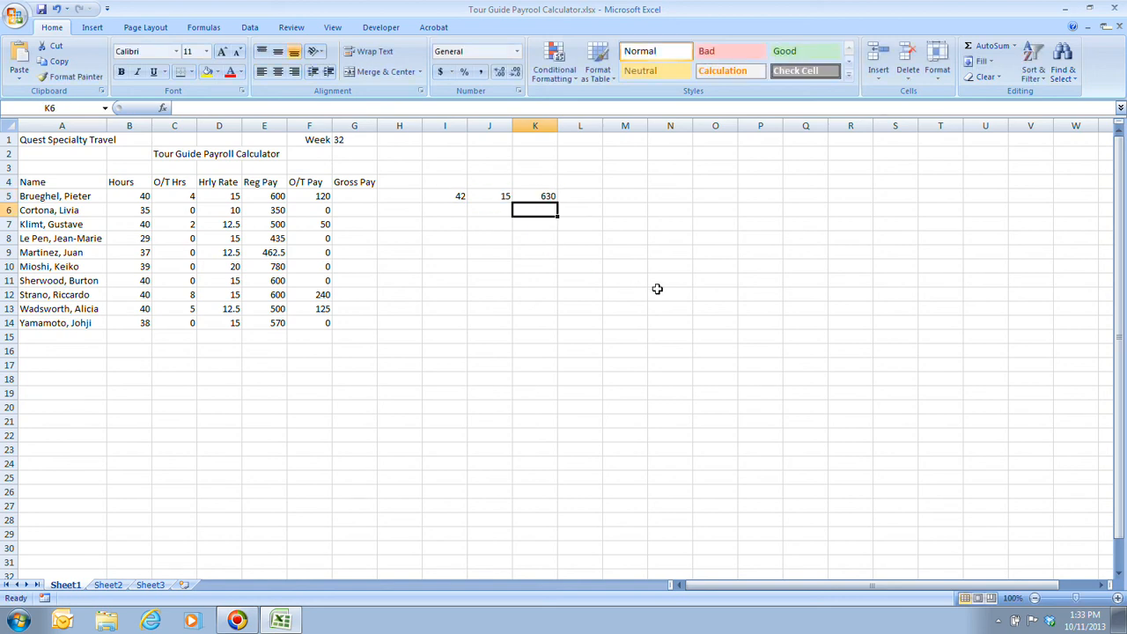
- Set the sample hours in I5 to 45 and the sample rate in J5 to 60
{"action": "left_click", "coordinate": [458, 192]}
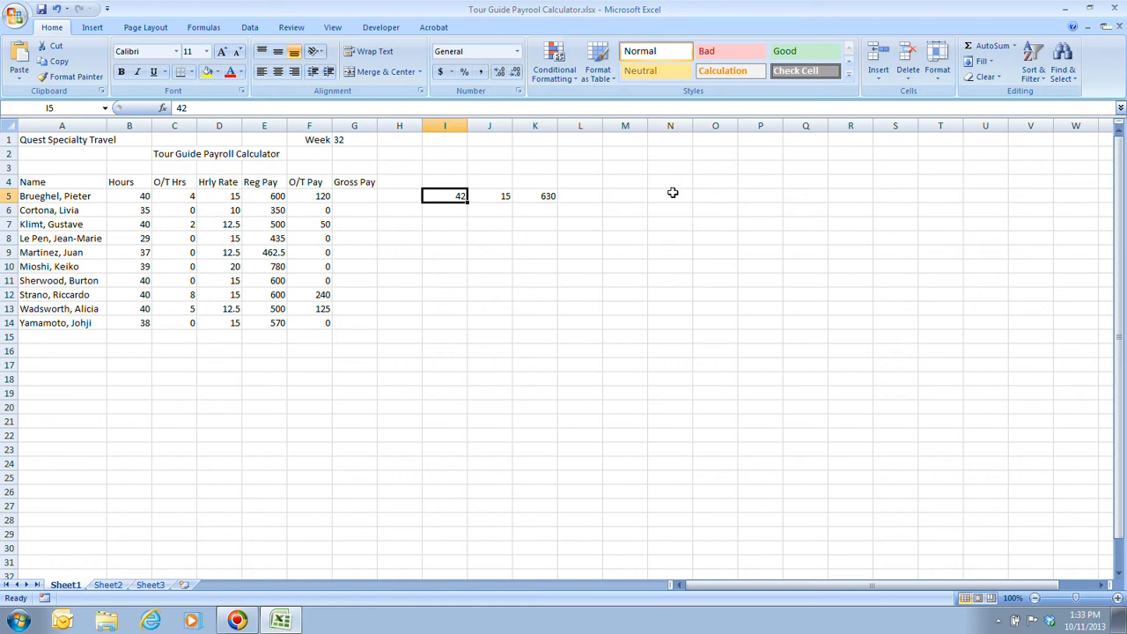
{"action": "type", "text": "45"}
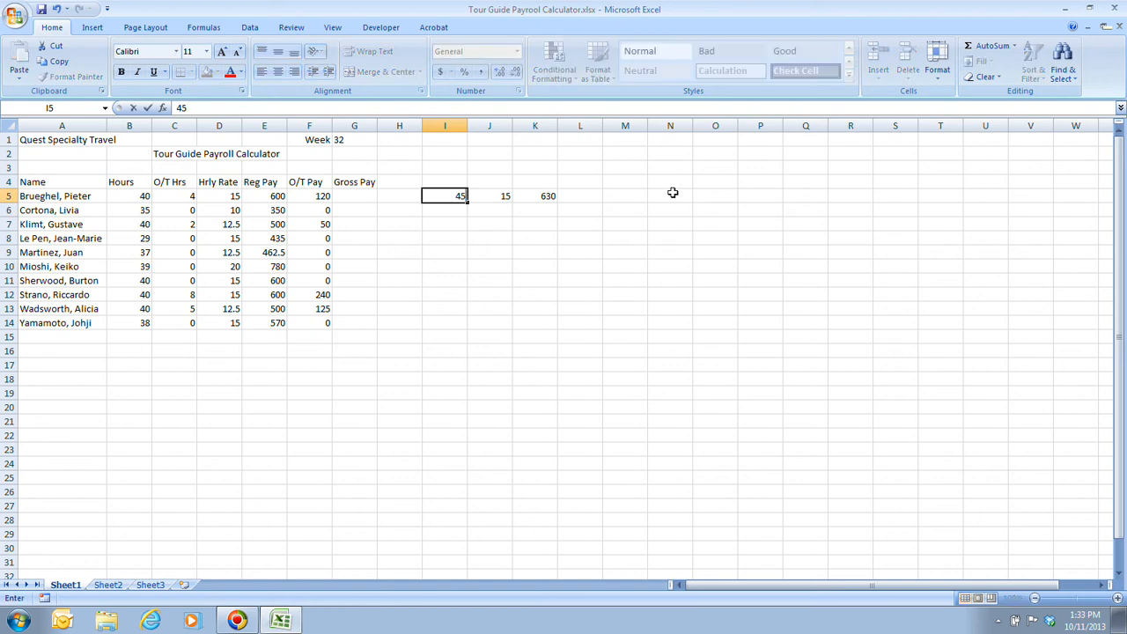
{"action": "key", "text": "Return"}
{"action": "key", "text": "Up"}
{"action": "key", "text": "Right"}
{"action": "type", "text": "60"}
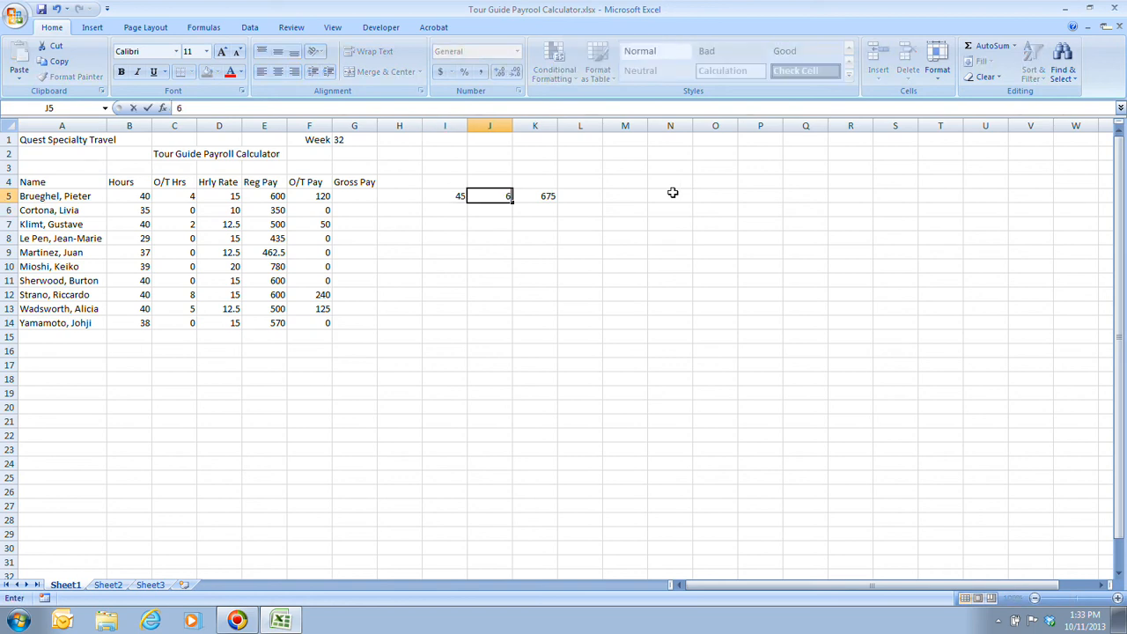
{"action": "key", "text": "Return"}
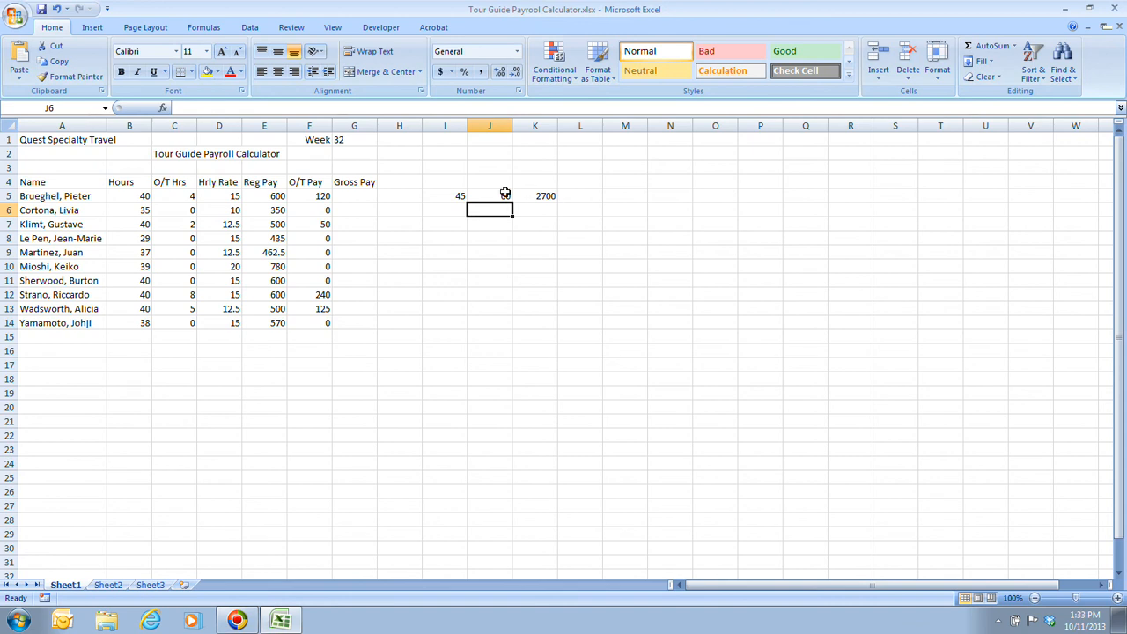
- Clear the sample values and formula from cells I5 through L5 and deselect the range
{"action": "left_click_drag", "start_coordinate": [453, 195], "coordinate": [558, 198]}
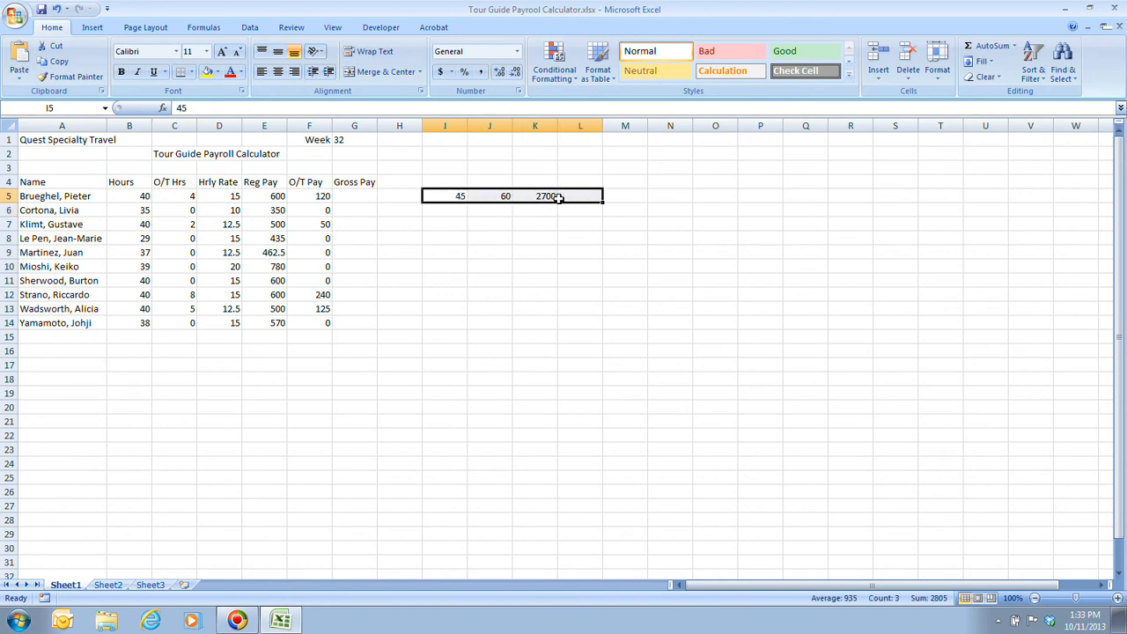
{"action": "key", "text": "Delete"}
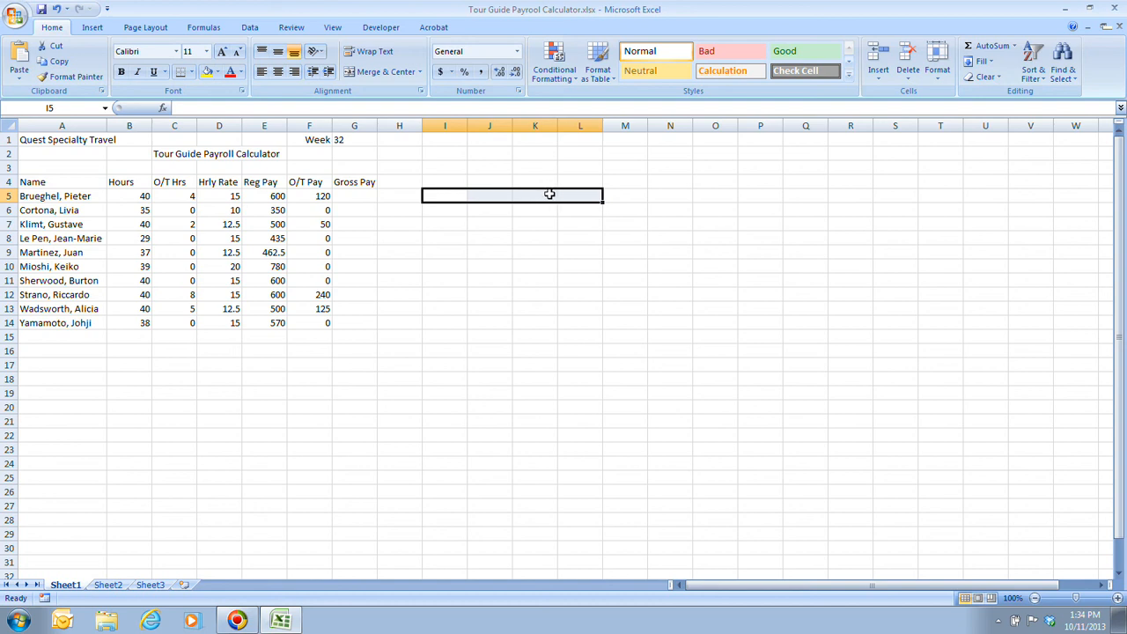
{"action": "left_click", "coordinate": [531, 352]}
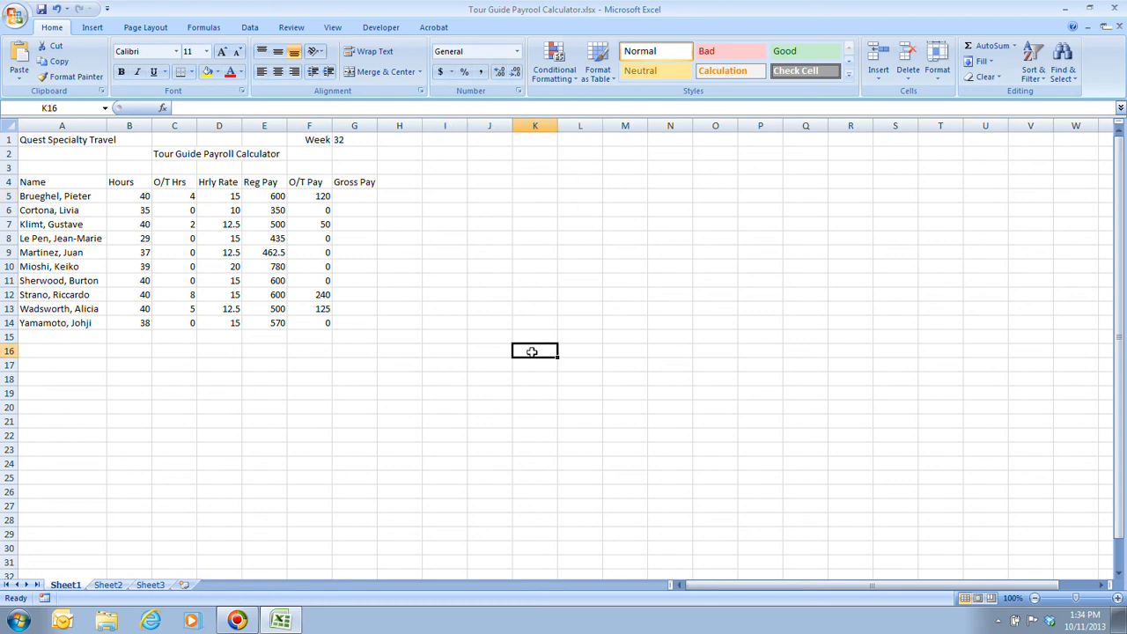